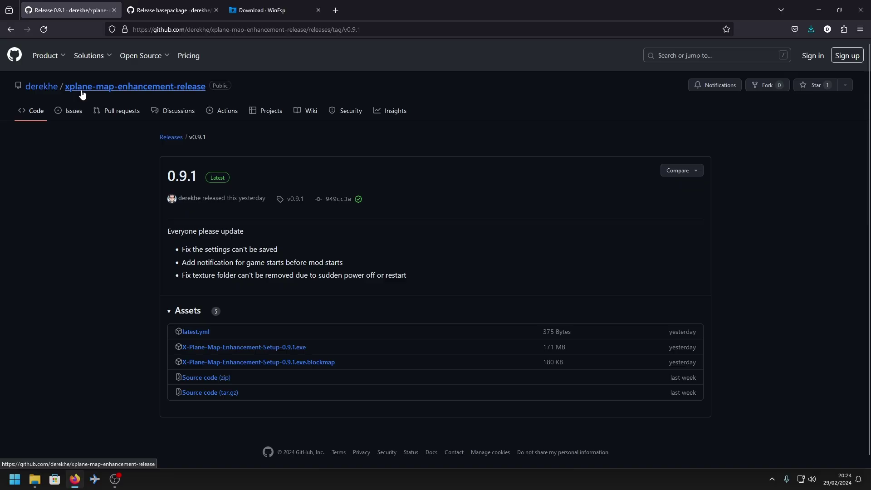
- Open the repository's full releases list and start downloading X-Plane-Map-Enhancement-Setup-0.9.1.exe, then cancel the save
{"action": "left_click", "coordinate": [130, 91]}
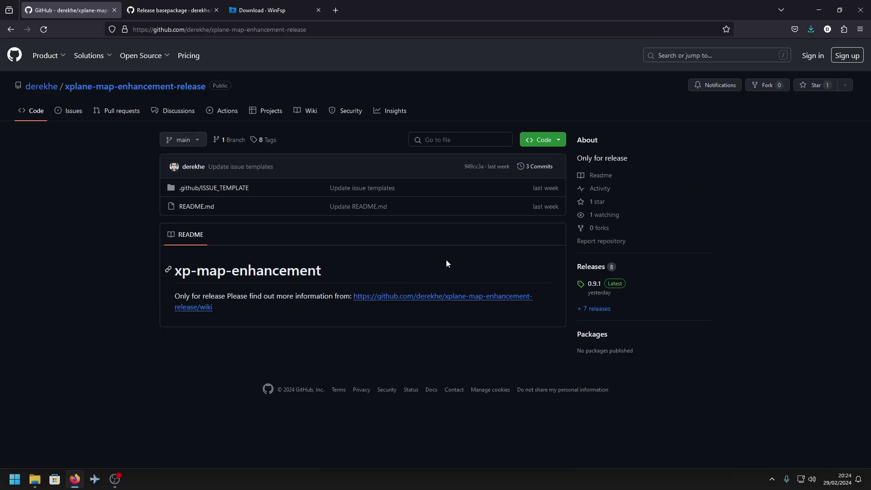
{"action": "left_click", "coordinate": [594, 313]}
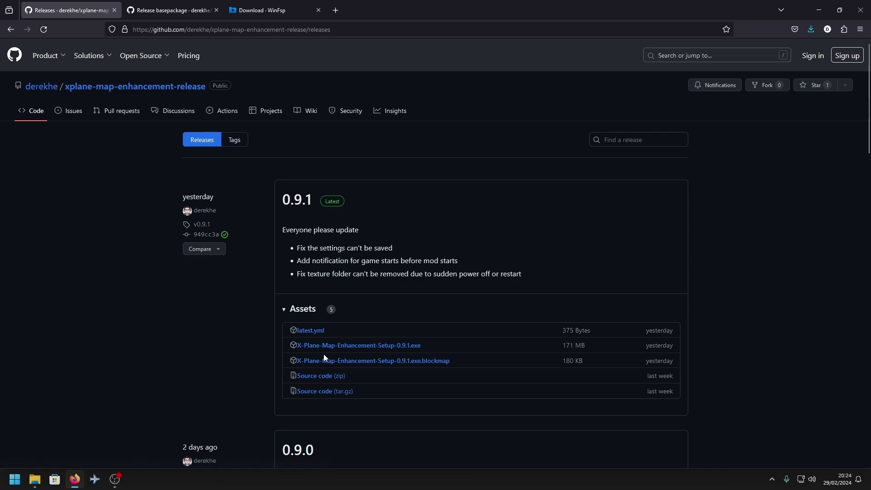
{"action": "left_click", "coordinate": [393, 349]}
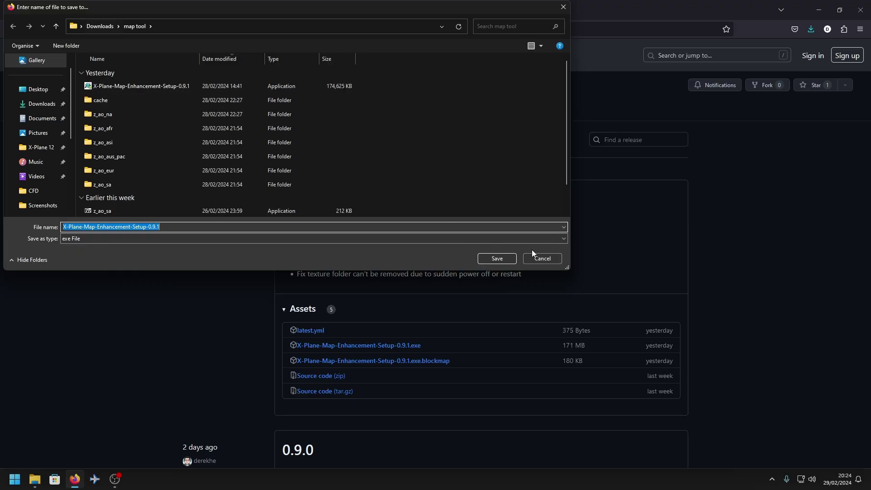
{"action": "left_click", "coordinate": [550, 257]}
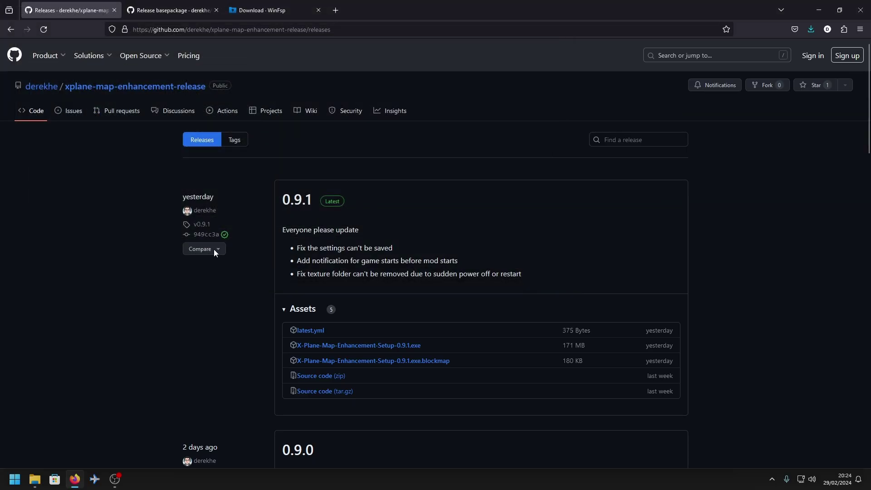
- Switch to the map tool folder in File Explorer and review its scenery folders, installers and z_ao_sa archive files
{"action": "key", "text": "ctrl+Tab"}
{"action": "left_click", "coordinate": [35, 480]}
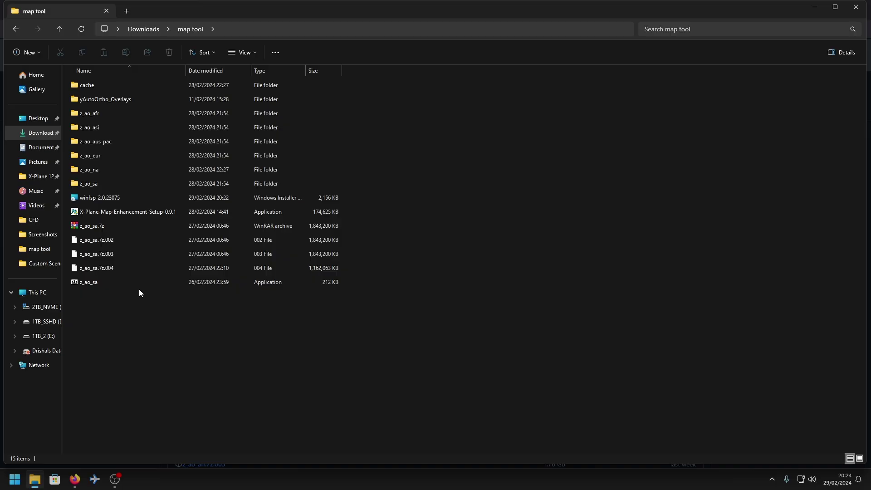
{"action": "left_click_drag", "start_coordinate": [360, 189], "coordinate": [132, 82]}
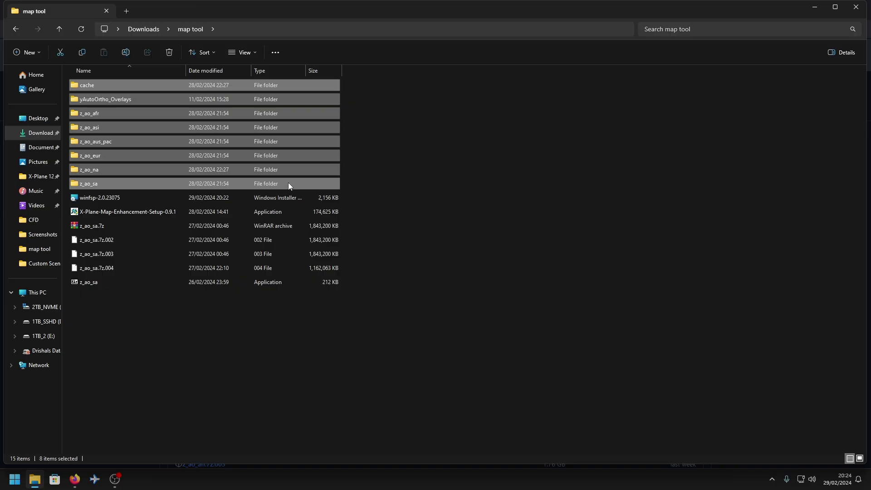
{"action": "left_click", "coordinate": [437, 195]}
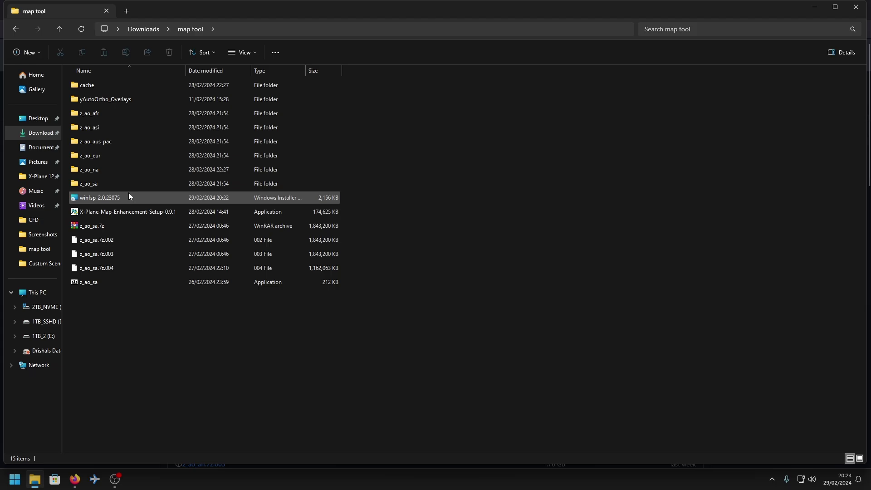
{"action": "left_click_drag", "start_coordinate": [324, 383], "coordinate": [389, 339]}
{"action": "left_click_drag", "start_coordinate": [524, 331], "coordinate": [334, 202]}
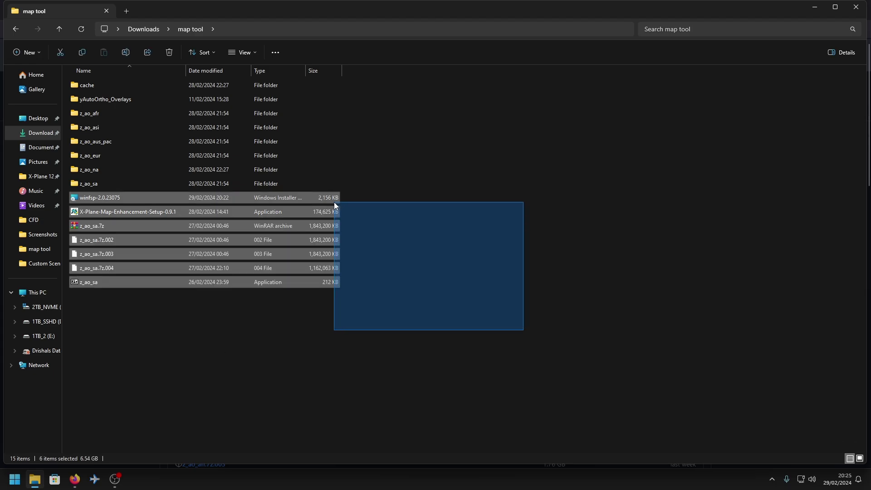
{"action": "left_click", "coordinate": [489, 184]}
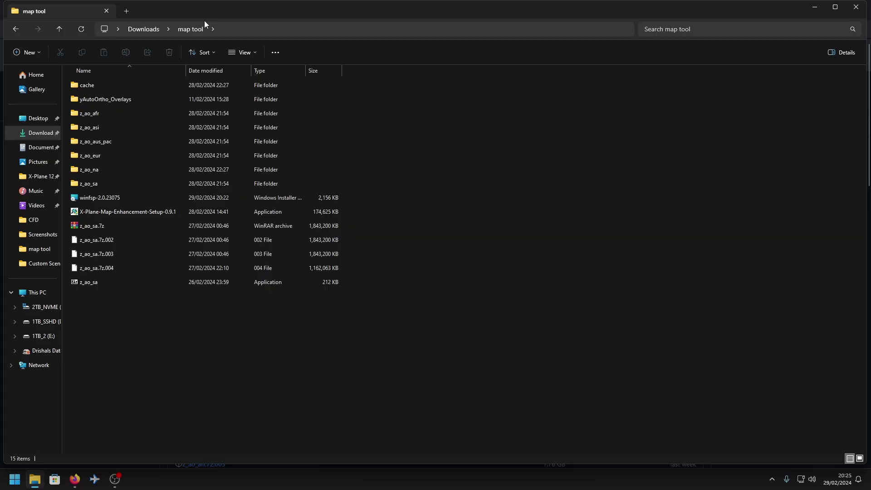
- Switch to the basepackage release page in Firefox and examine its overlay and regional scenery download assets
{"action": "left_click", "coordinate": [75, 479]}
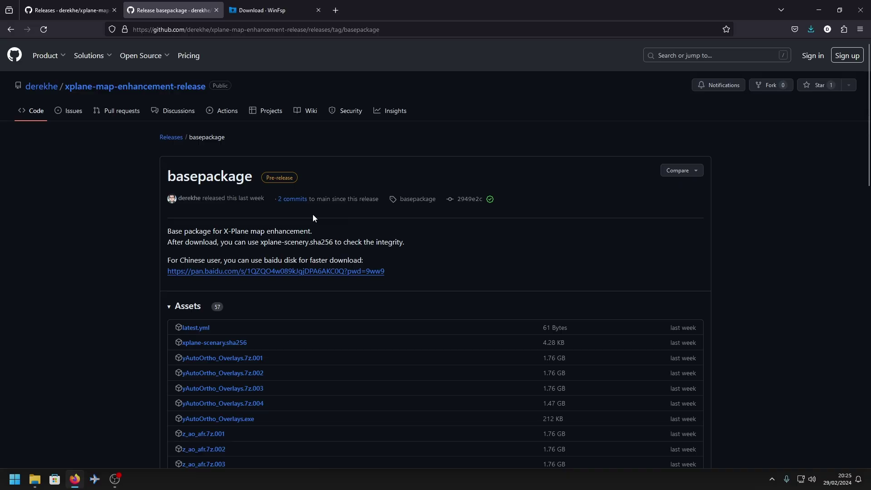
{"action": "scroll", "coordinate": [317, 211], "scroll_direction": "down", "scroll_amount": 15}
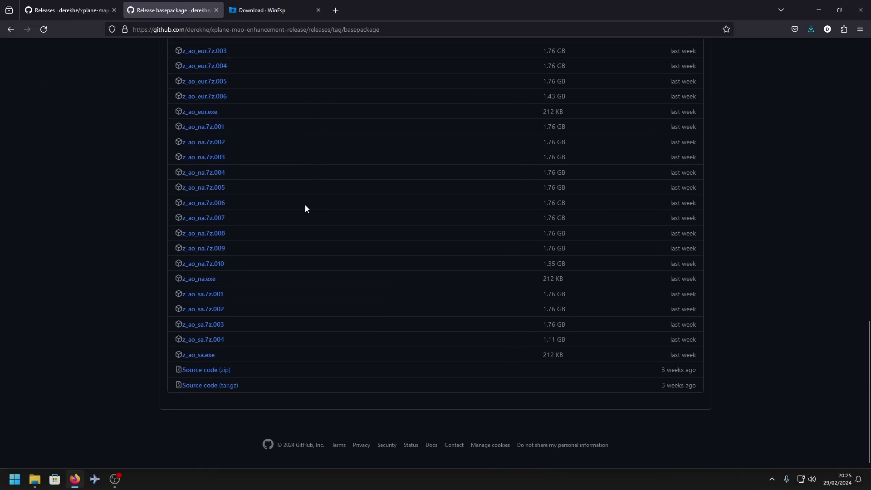
{"action": "scroll", "coordinate": [230, 243], "scroll_direction": "up", "scroll_amount": 15}
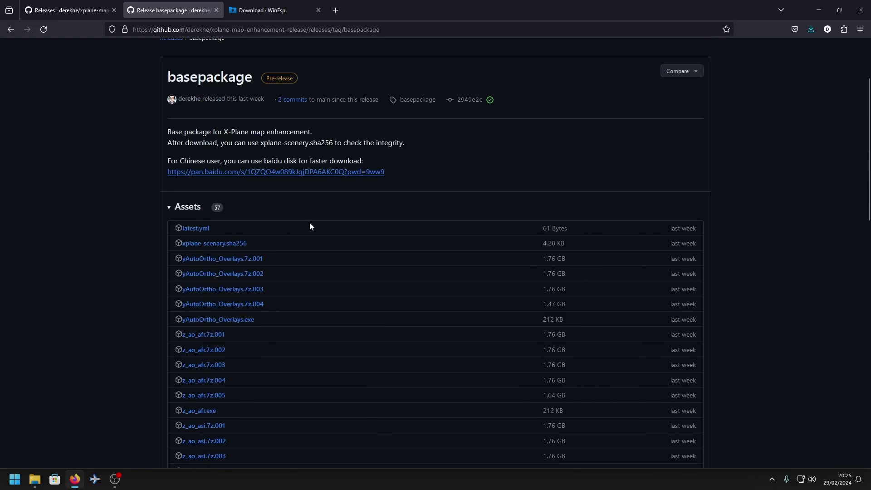
{"action": "scroll", "coordinate": [310, 224], "scroll_direction": "down", "scroll_amount": 3}
{"action": "scroll", "coordinate": [311, 227], "scroll_direction": "up", "scroll_amount": 1}
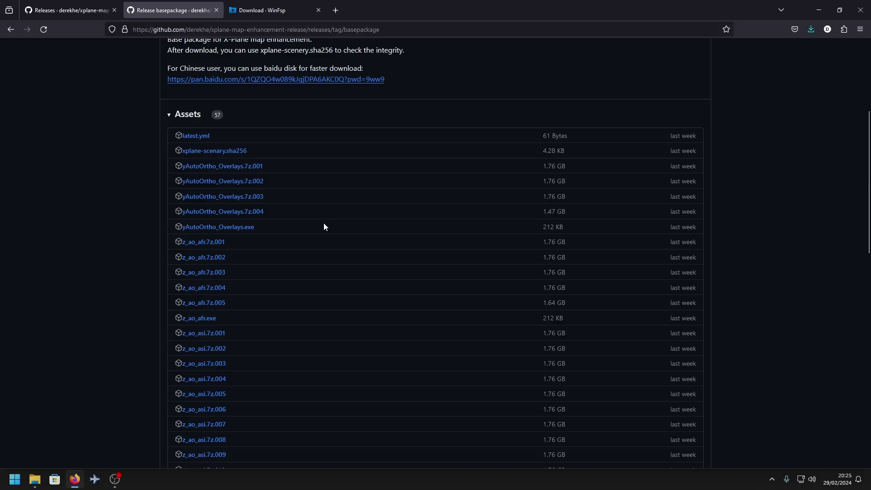
{"action": "scroll", "coordinate": [303, 253], "scroll_direction": "down", "scroll_amount": 10}
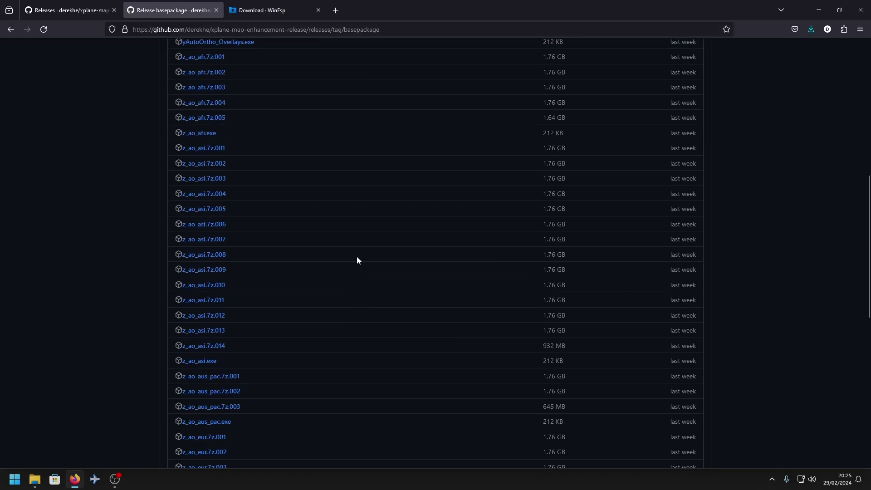
{"action": "scroll", "coordinate": [276, 293], "scroll_direction": "down", "scroll_amount": 3}
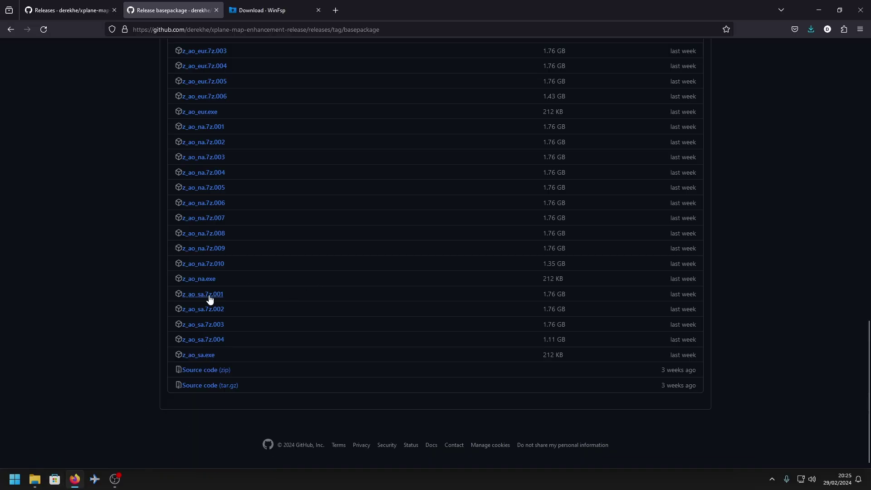
{"action": "scroll", "coordinate": [243, 292], "scroll_direction": "up", "scroll_amount": 15}
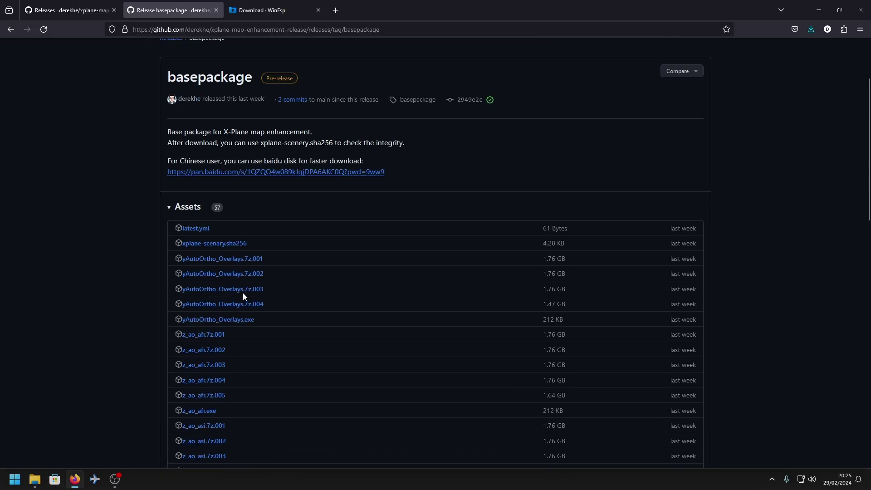
{"action": "scroll", "coordinate": [192, 218], "scroll_direction": "down", "scroll_amount": 12}
{"action": "scroll", "coordinate": [196, 222], "scroll_direction": "down", "scroll_amount": 3}
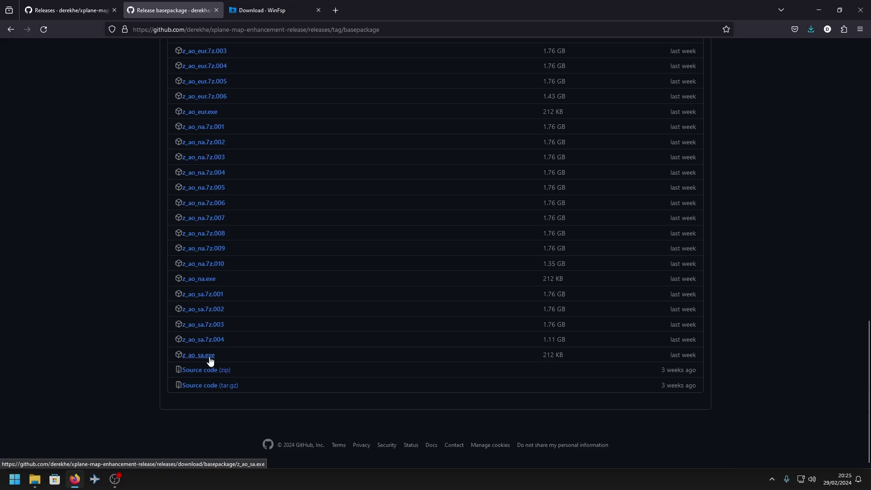
{"action": "scroll", "coordinate": [210, 360], "scroll_direction": "up", "scroll_amount": 3}
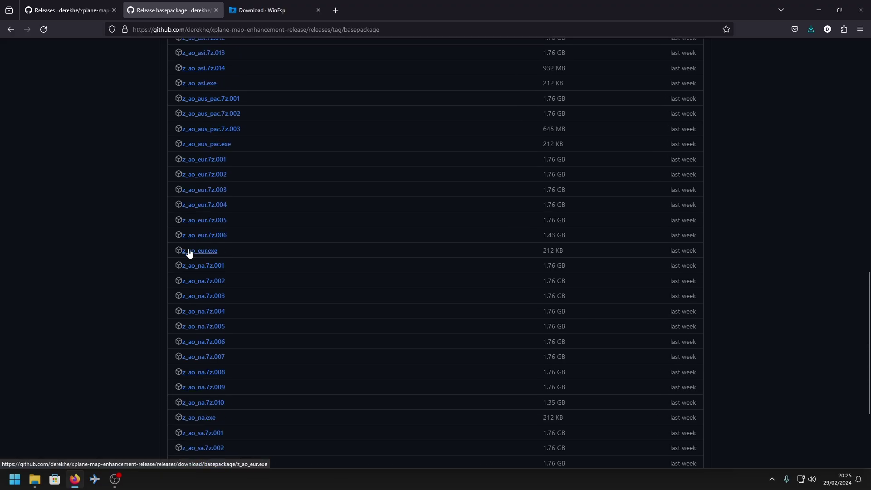
{"action": "scroll", "coordinate": [189, 251], "scroll_direction": "up", "scroll_amount": 6}
{"action": "scroll", "coordinate": [228, 319], "scroll_direction": "up", "scroll_amount": 5}
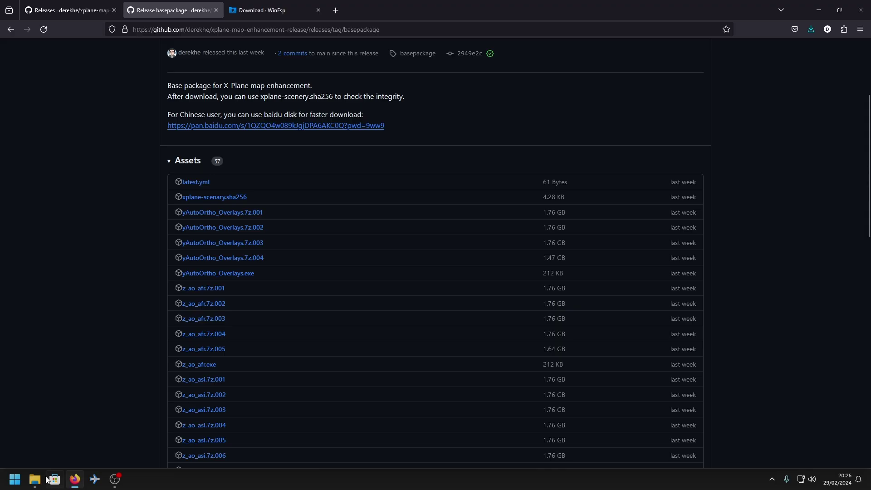
- Open the WinFsp download page and start downloading the WinFsp installer, then cancel the save
{"action": "left_click", "coordinate": [264, 10]}
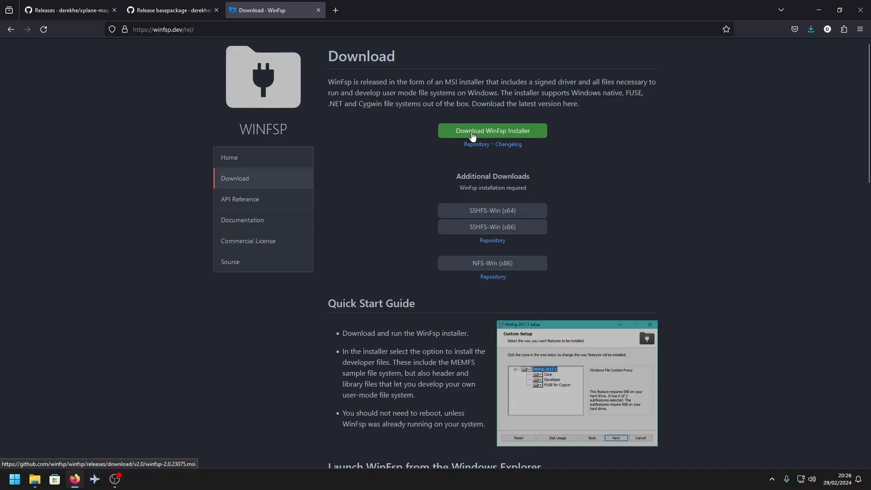
{"action": "left_click", "coordinate": [494, 131]}
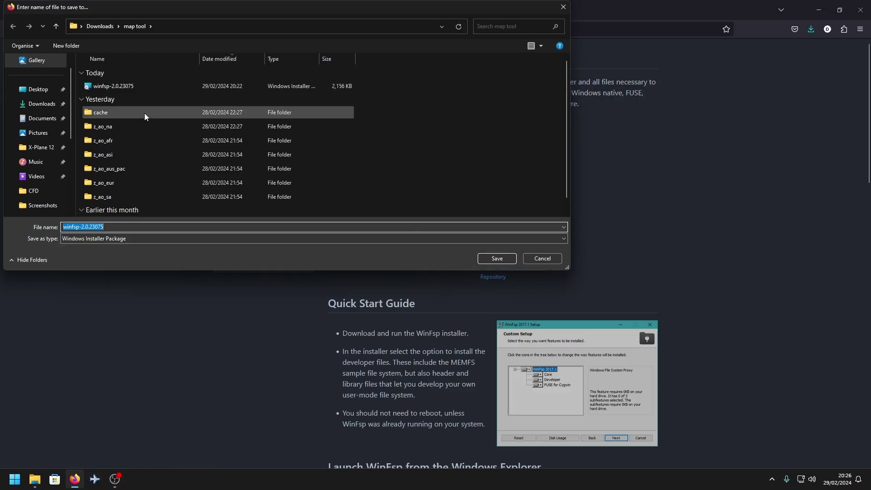
{"action": "left_click", "coordinate": [541, 259]}
- Return to the map tool folder in File Explorer and check the downloaded folders and installer files
{"action": "left_click", "coordinate": [44, 482]}
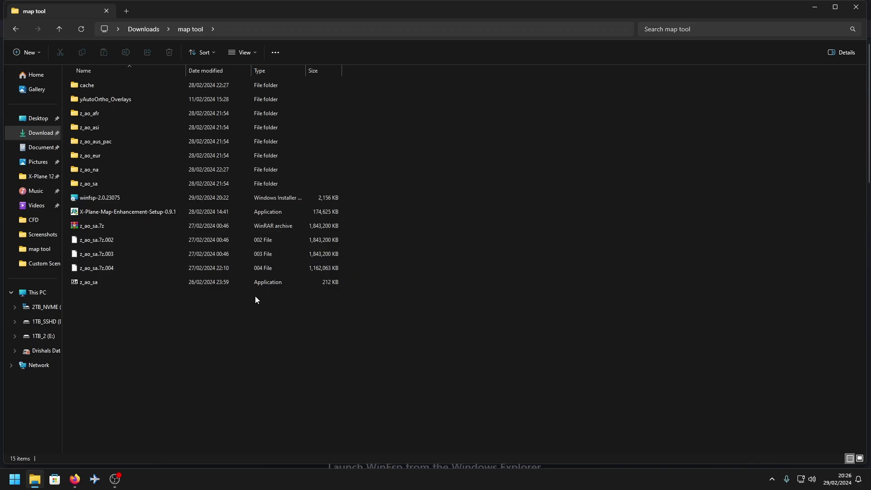
{"action": "left_click_drag", "start_coordinate": [350, 179], "coordinate": [88, 89]}
{"action": "left_click", "coordinate": [393, 237]}
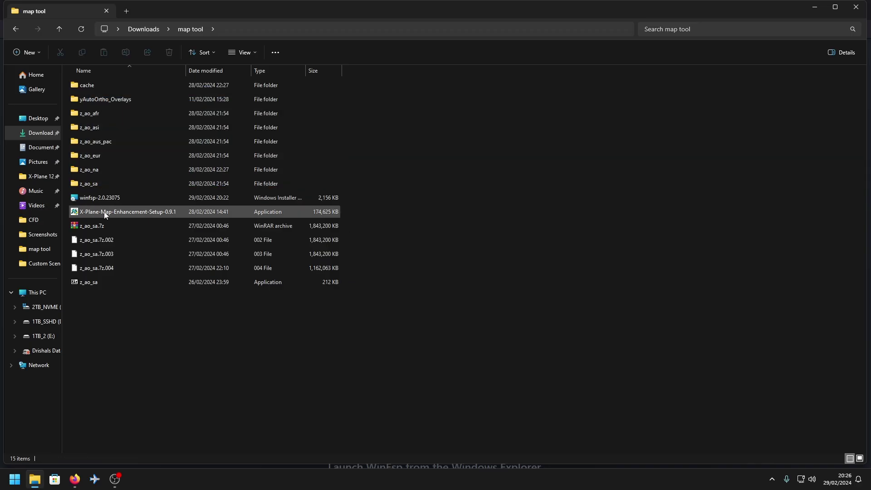
{"action": "left_click_drag", "start_coordinate": [352, 198], "coordinate": [240, 286]}
{"action": "left_click", "coordinate": [255, 302]}
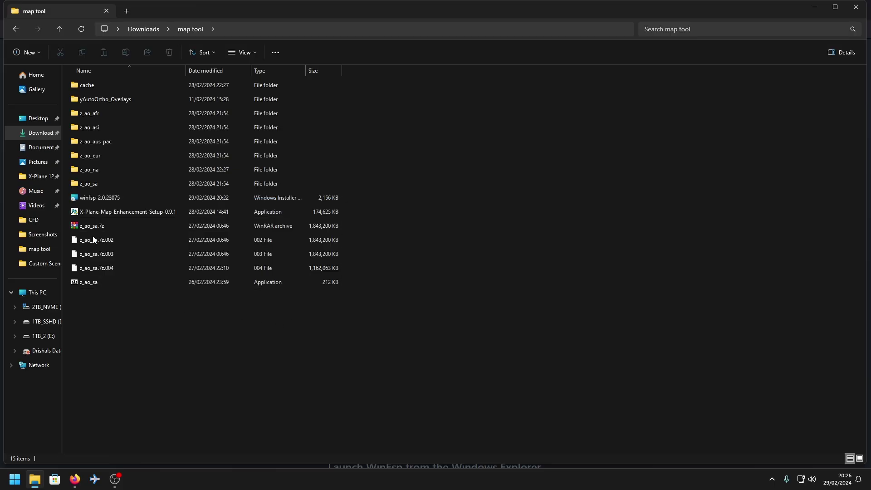
- Run the winfsp-2.0.23075 installer as far as its change, repair or remove options, then cancel the setup
{"action": "double_click", "coordinate": [93, 197]}
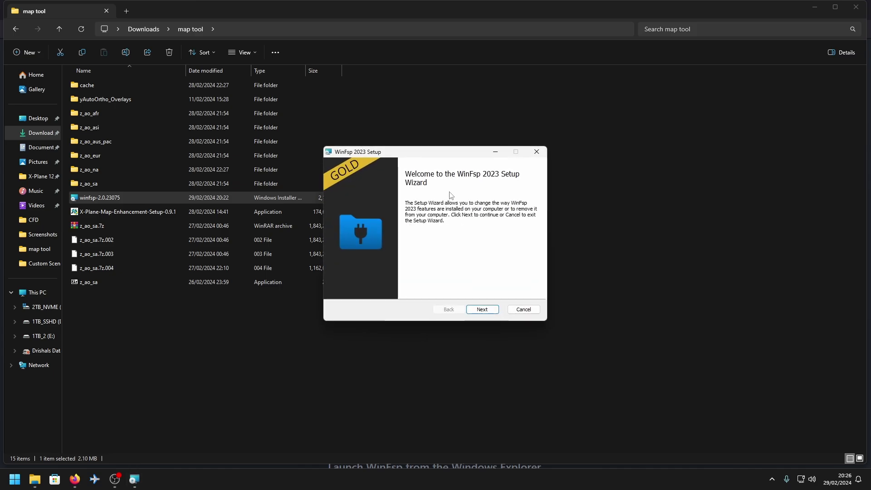
{"action": "left_click", "coordinate": [482, 311]}
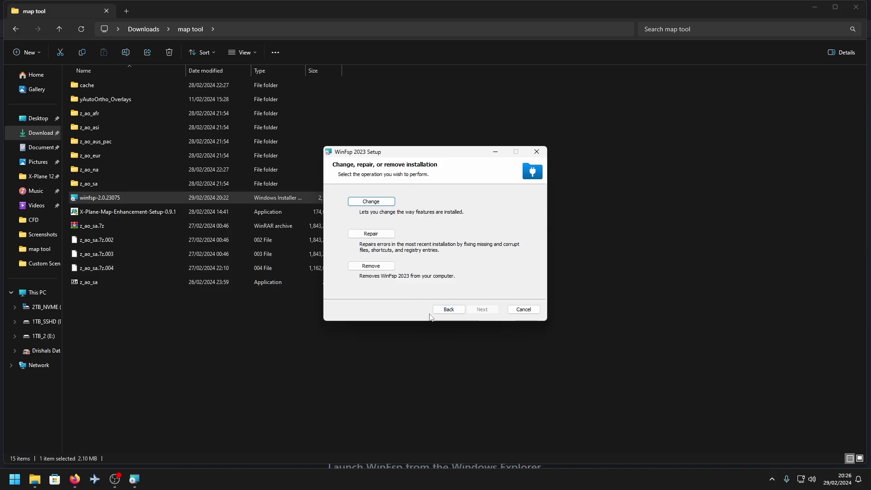
{"action": "left_click", "coordinate": [516, 309]}
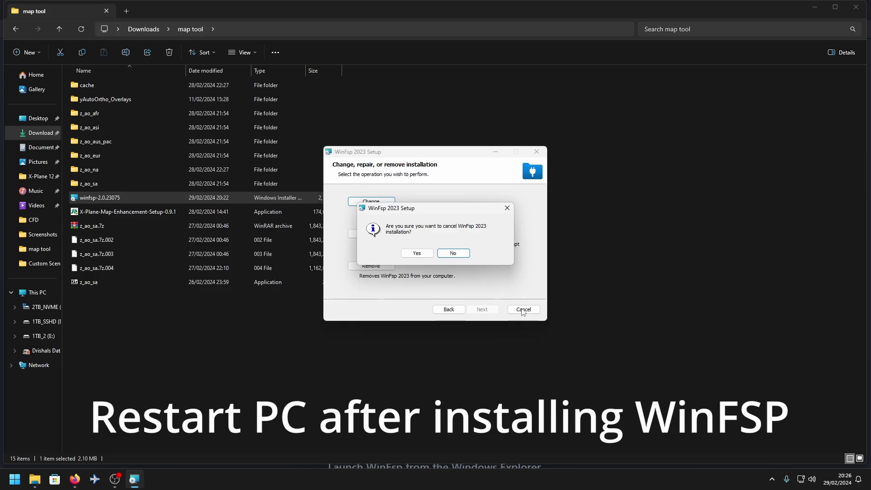
{"action": "left_click", "coordinate": [414, 249]}
- Delete the winfsp-2.0.23075 and X-Plane-Map-Enhancement-Setup-0.9.1 installers from the map tool folder
{"action": "mouse_move", "coordinate": [133, 215]}
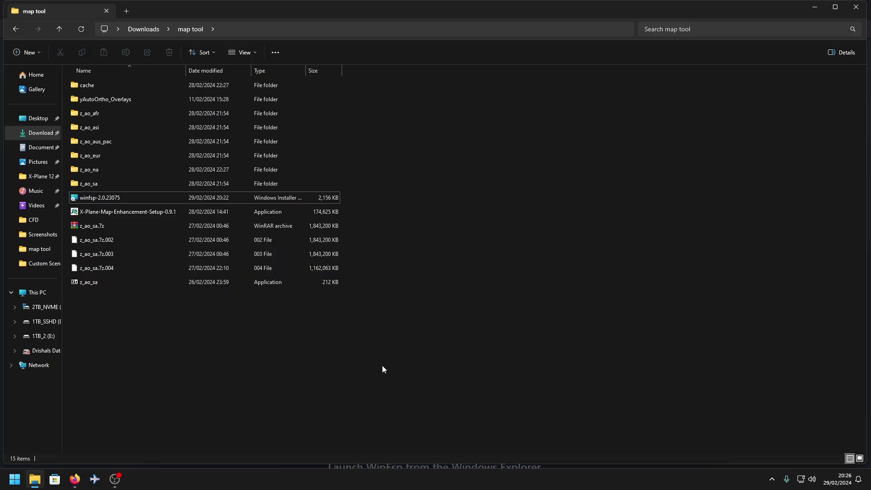
{"action": "left_click", "coordinate": [175, 211]}
{"action": "left_click", "coordinate": [373, 217]}
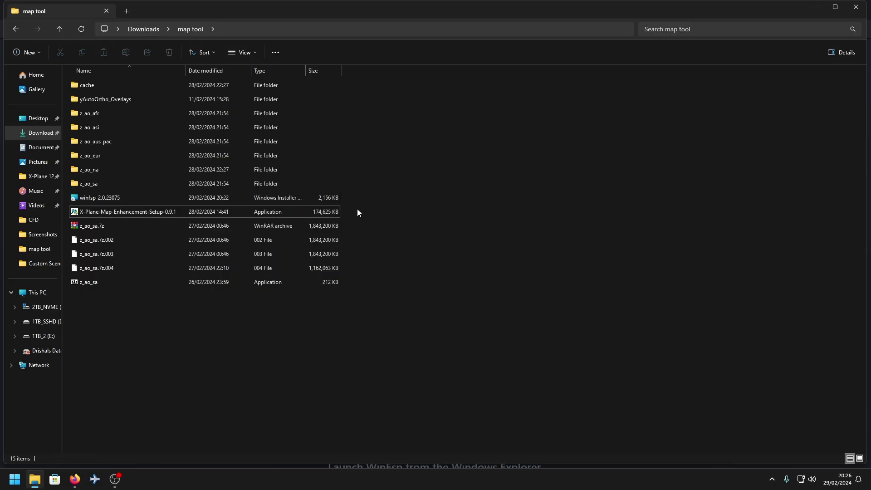
{"action": "left_click_drag", "start_coordinate": [357, 213], "coordinate": [352, 200]}
{"action": "key", "text": "Delete"}
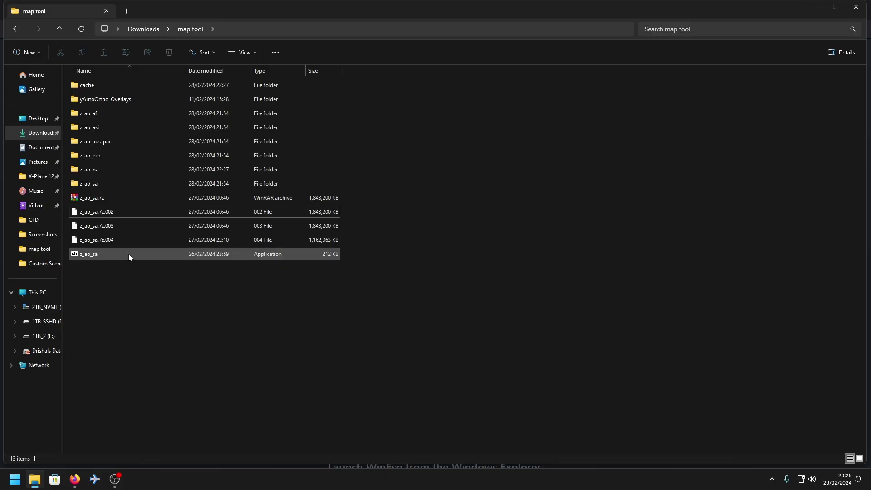
- Examine the z_ao_sa archive parts and extractor application alongside the extracted scenery folders
{"action": "left_click_drag", "start_coordinate": [372, 200], "coordinate": [312, 257]}
{"action": "left_click_drag", "start_coordinate": [375, 201], "coordinate": [327, 263]}
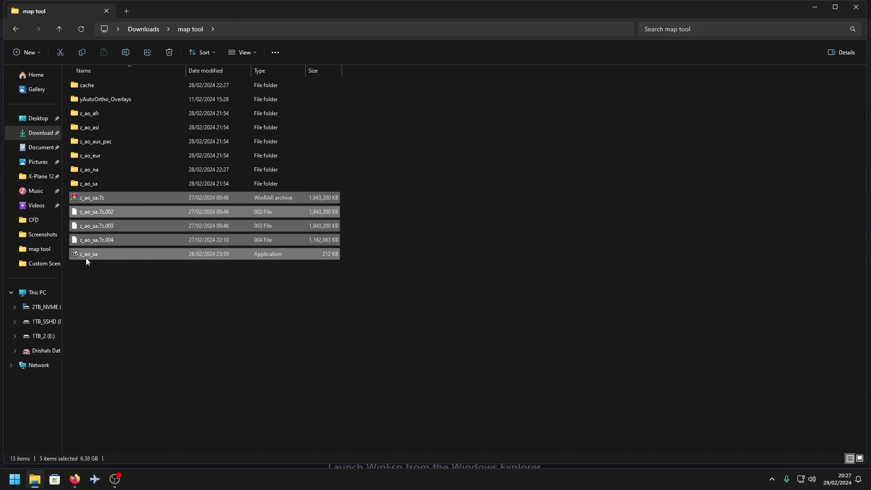
{"action": "left_click", "coordinate": [99, 265]}
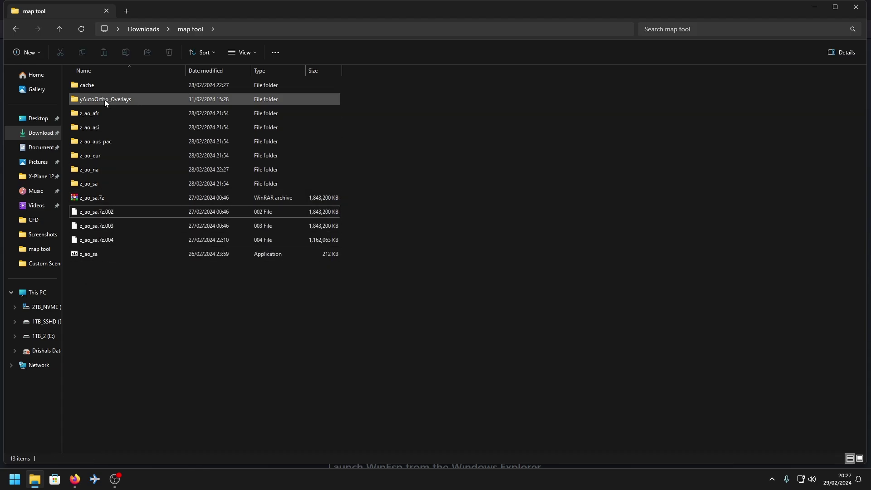
{"action": "left_click", "coordinate": [99, 185]}
{"action": "left_click", "coordinate": [375, 204]}
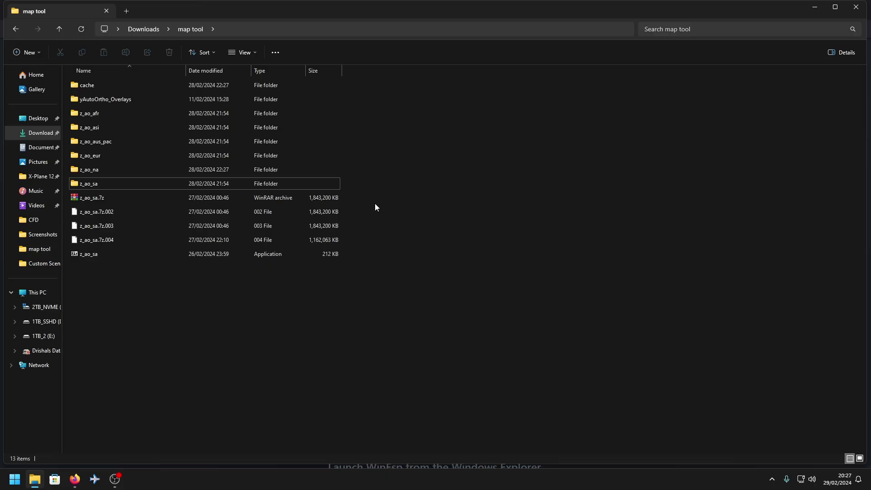
{"action": "left_click_drag", "start_coordinate": [341, 161], "coordinate": [168, 76]}
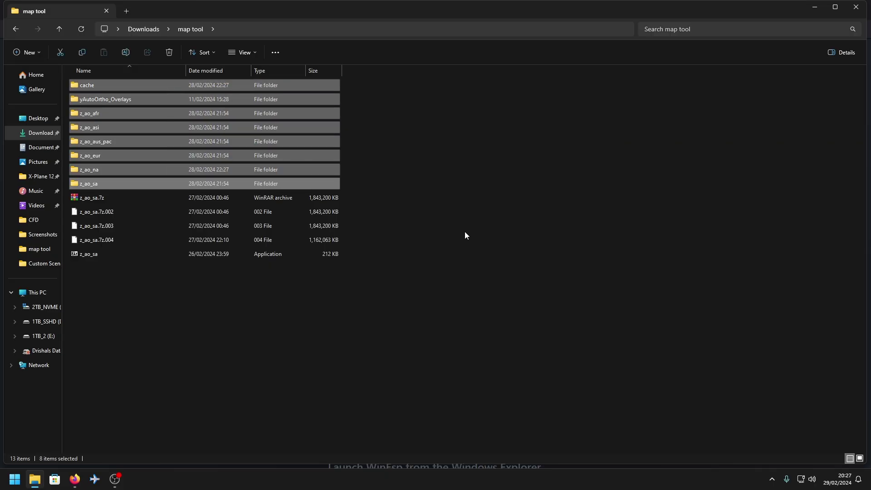
{"action": "left_click", "coordinate": [465, 235]}
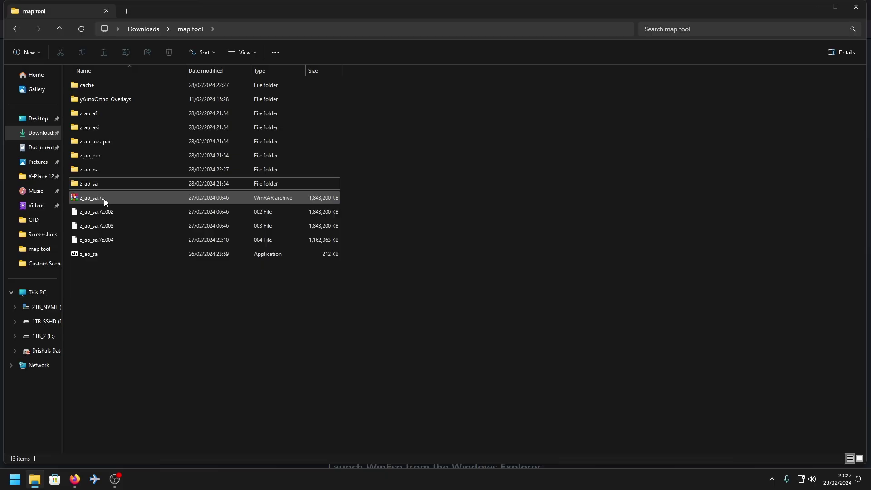
- Delete the existing z_ao_sa folder and extract it again into the map tool folder with the z_ao_sa self-extracting application
{"action": "left_click", "coordinate": [99, 186]}
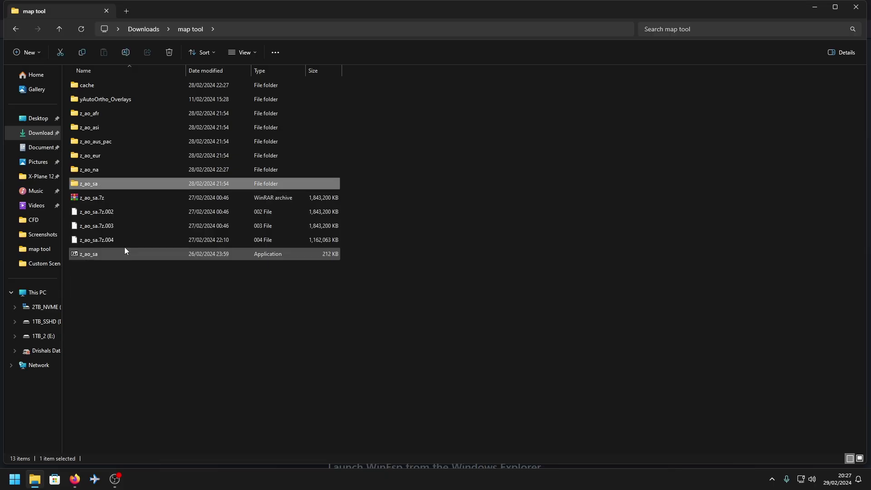
{"action": "key", "text": "Delete"}
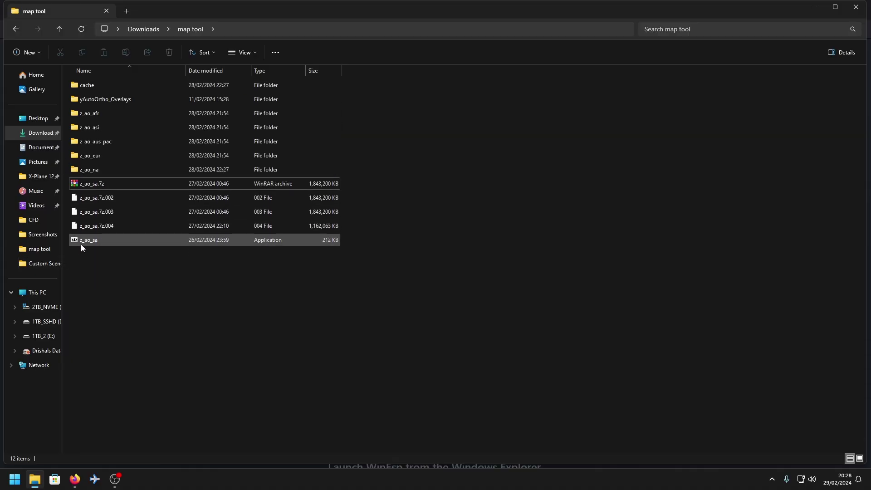
{"action": "left_click_drag", "start_coordinate": [380, 229], "coordinate": [311, 189]}
{"action": "left_click", "coordinate": [461, 191]}
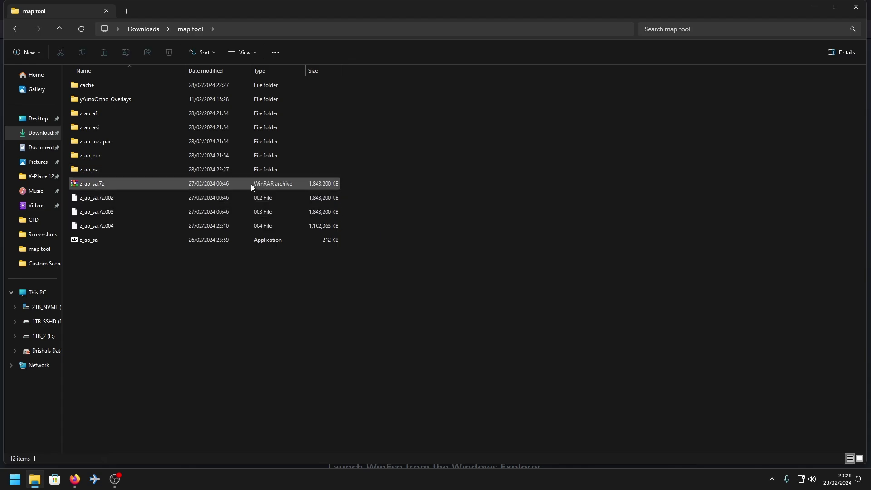
{"action": "double_click", "coordinate": [115, 239]}
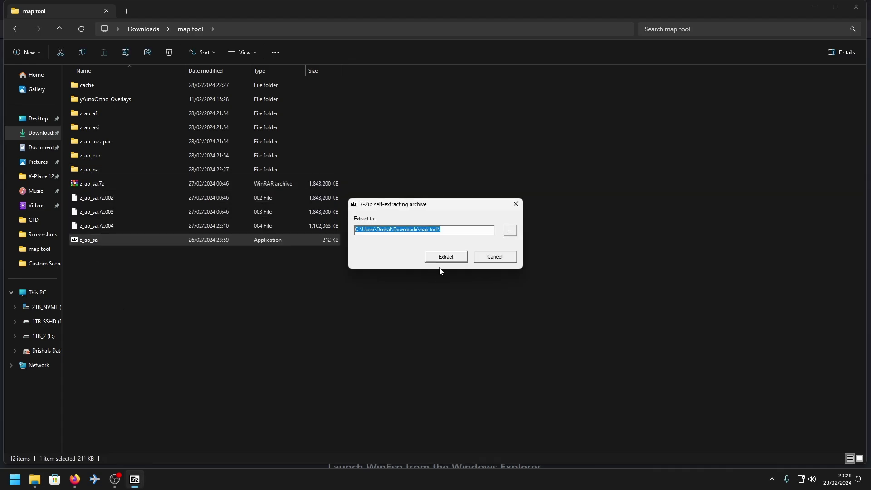
{"action": "left_click", "coordinate": [431, 258]}
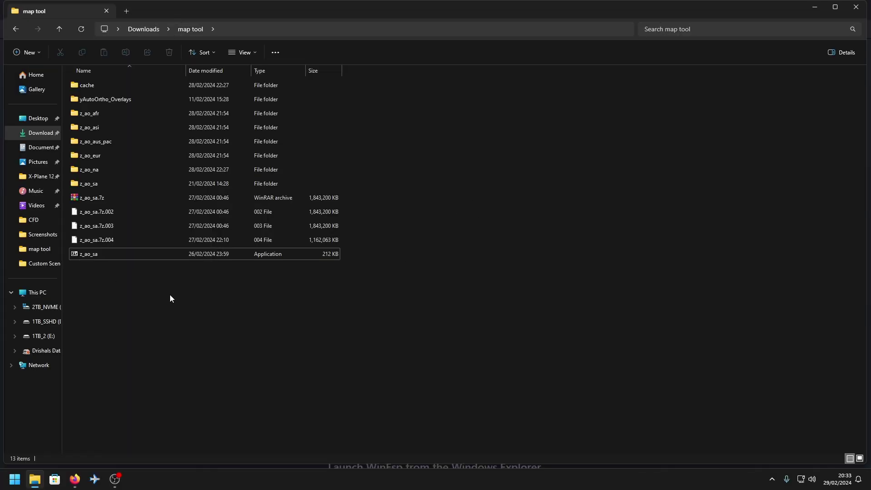
- Delete the z_ao_sa archive parts and extractor application, and check the contents of the extracted z_ao_sa folder
{"action": "left_click_drag", "start_coordinate": [167, 295], "coordinate": [118, 198]}
{"action": "key", "text": "Delete"}
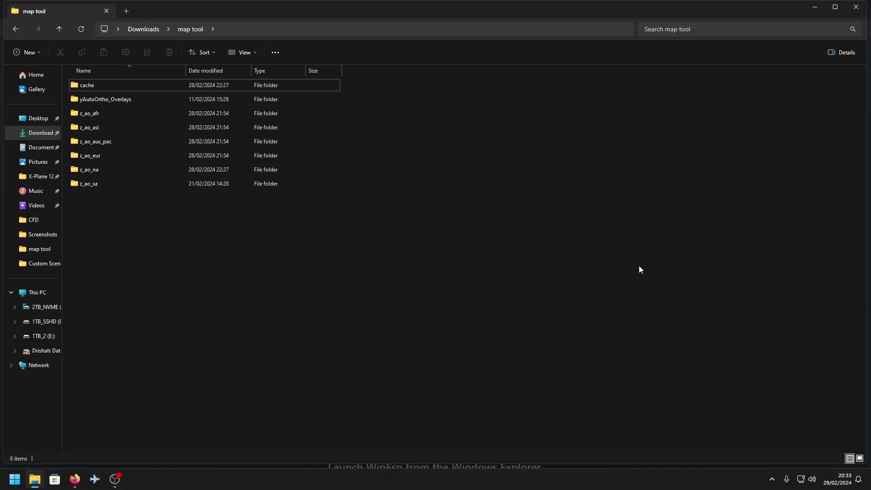
{"action": "double_click", "coordinate": [122, 186]}
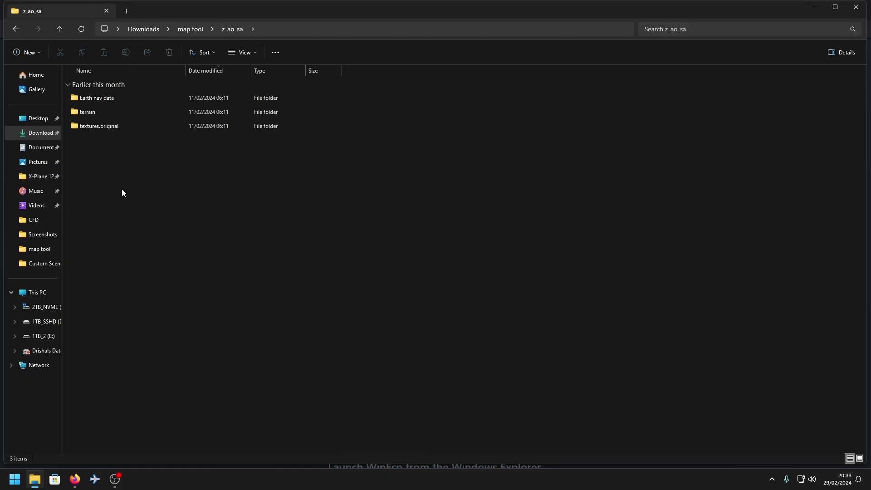
{"action": "left_click", "coordinate": [15, 28]}
{"action": "left_click", "coordinate": [230, 276]}
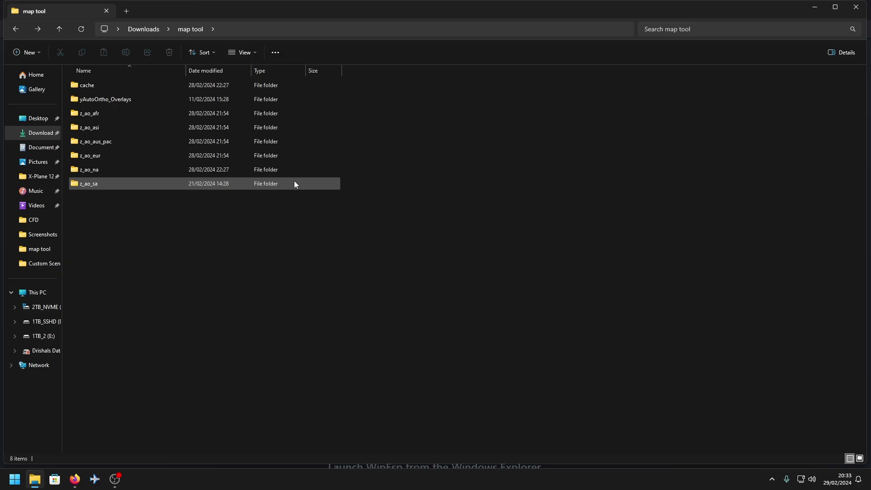
- Compare the yAutoOrtho_Overlays and z_ao scenery folders in map tool with the assets of the basepackage release on GitHub
{"action": "left_click_drag", "start_coordinate": [347, 269], "coordinate": [115, 119]}
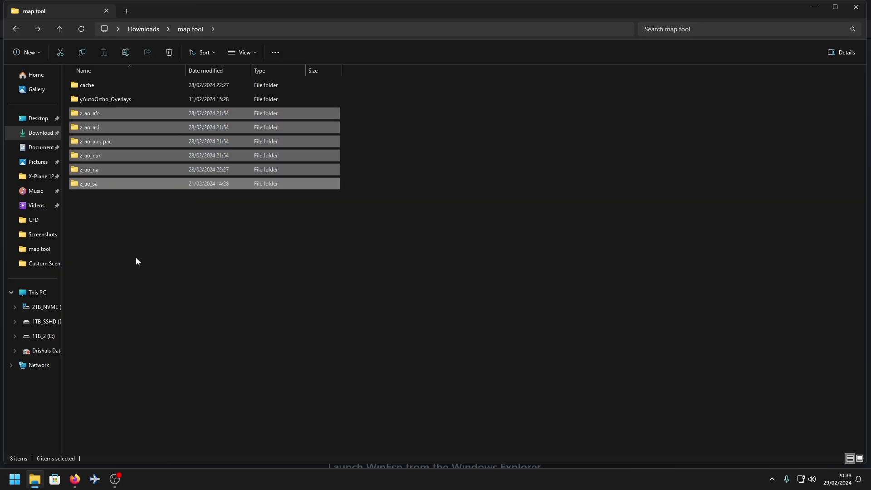
{"action": "left_click", "coordinate": [135, 257]}
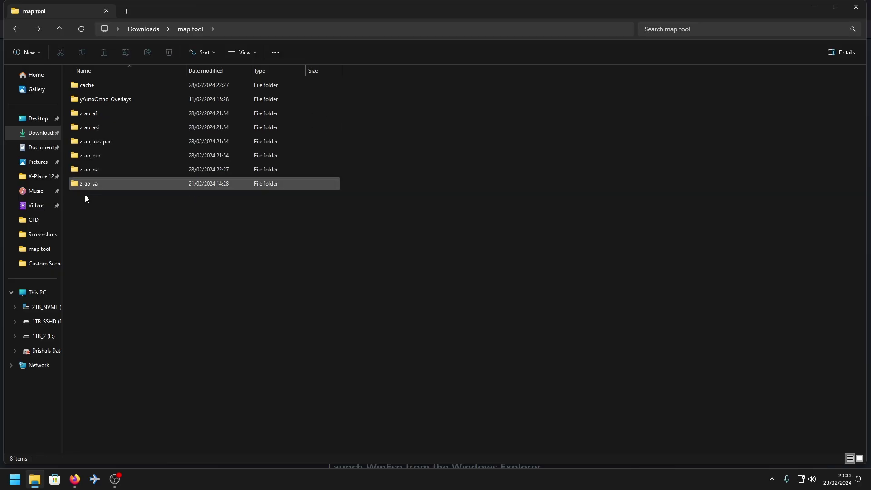
{"action": "left_click_drag", "start_coordinate": [243, 266], "coordinate": [99, 81]}
{"action": "left_click", "coordinate": [358, 311]}
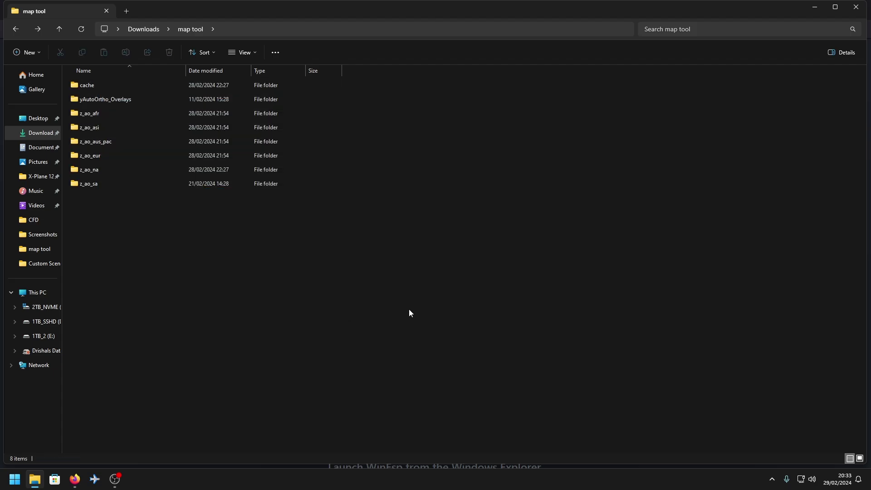
{"action": "left_click_drag", "start_coordinate": [355, 246], "coordinate": [80, 105]}
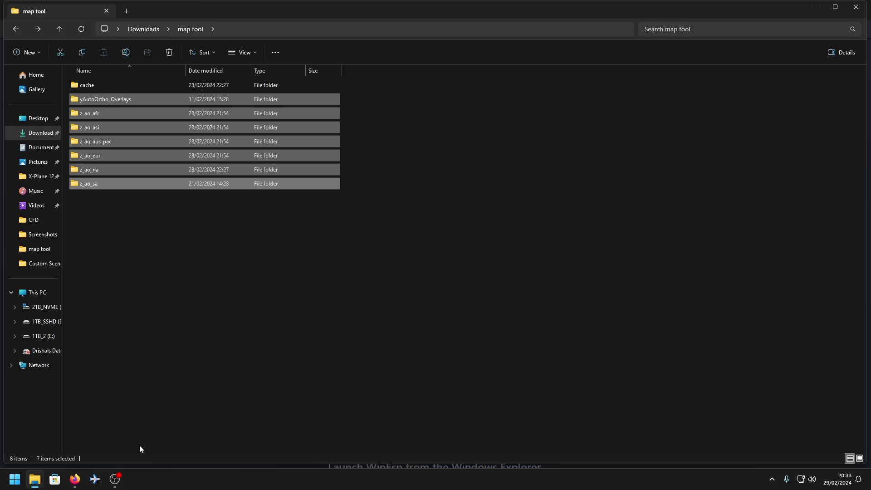
{"action": "left_click", "coordinate": [75, 479]}
{"action": "left_click", "coordinate": [172, 10]}
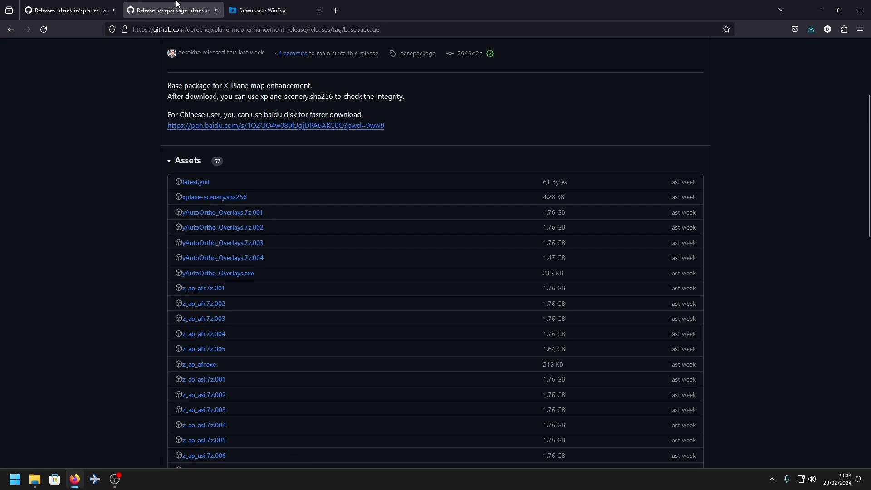
{"action": "left_click", "coordinate": [35, 480]}
{"action": "left_click", "coordinate": [309, 246]}
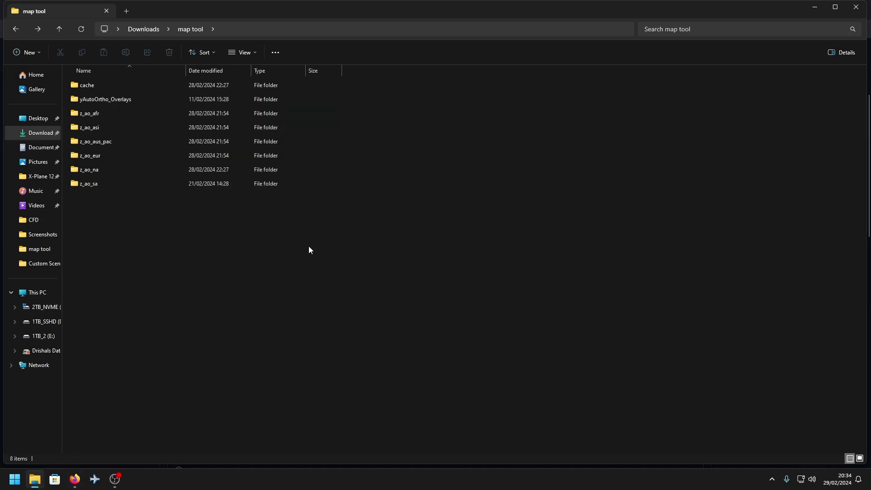
- Look inside the cache folder and return to the map tool folder
{"action": "double_click", "coordinate": [102, 84]}
{"action": "left_click", "coordinate": [16, 28]}
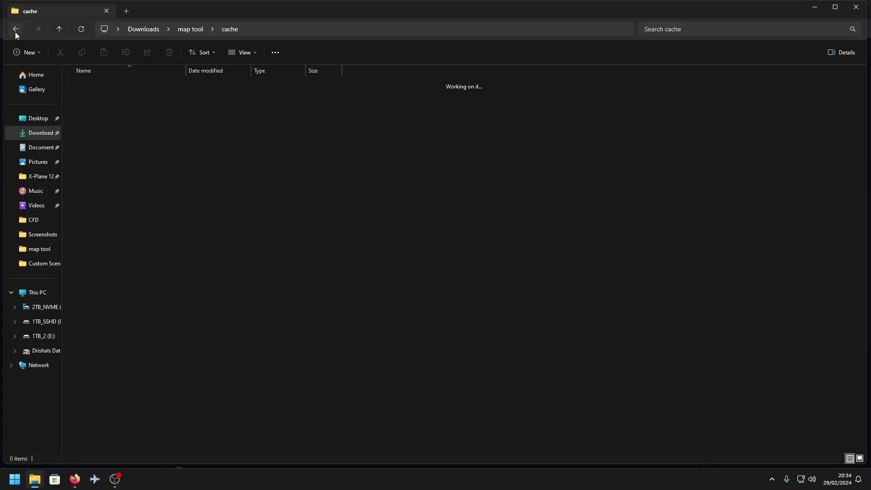
{"action": "left_click", "coordinate": [127, 291]}
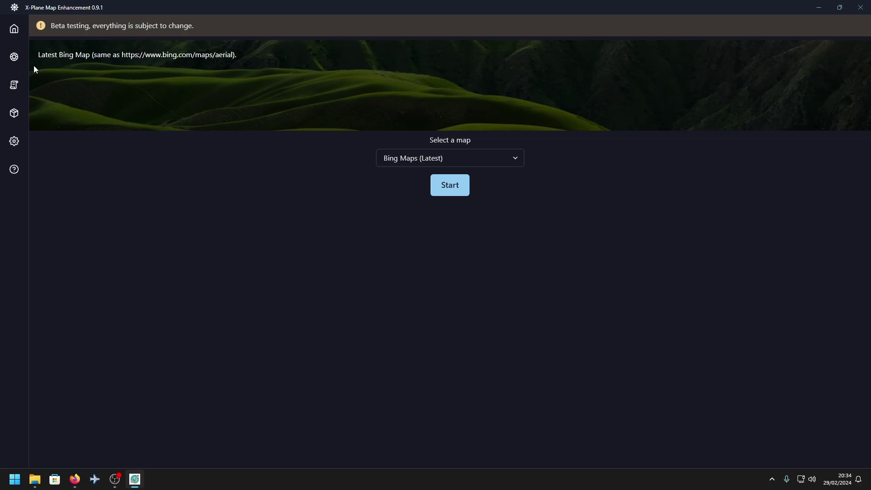
- In the X-Plane Map Enhancement scenery settings, set the X-Plane path to the X-Plane 12 folder on drive C
{"action": "left_click", "coordinate": [14, 141]}
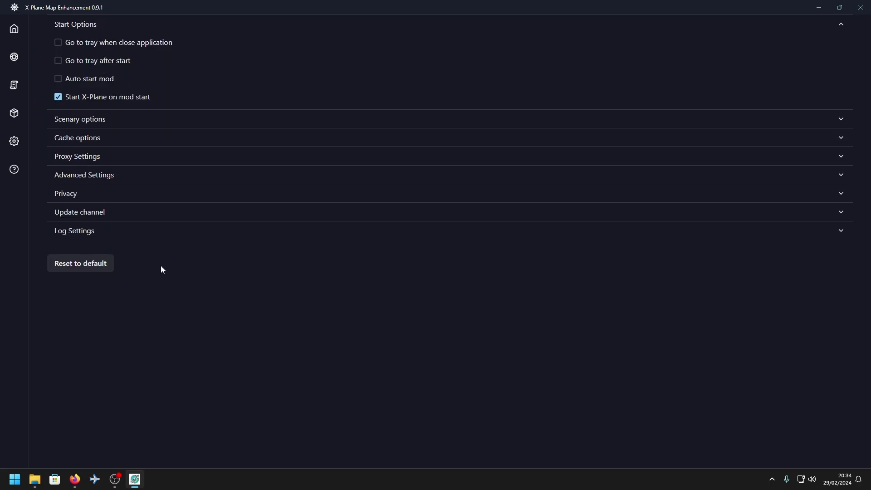
{"action": "left_click", "coordinate": [114, 120]}
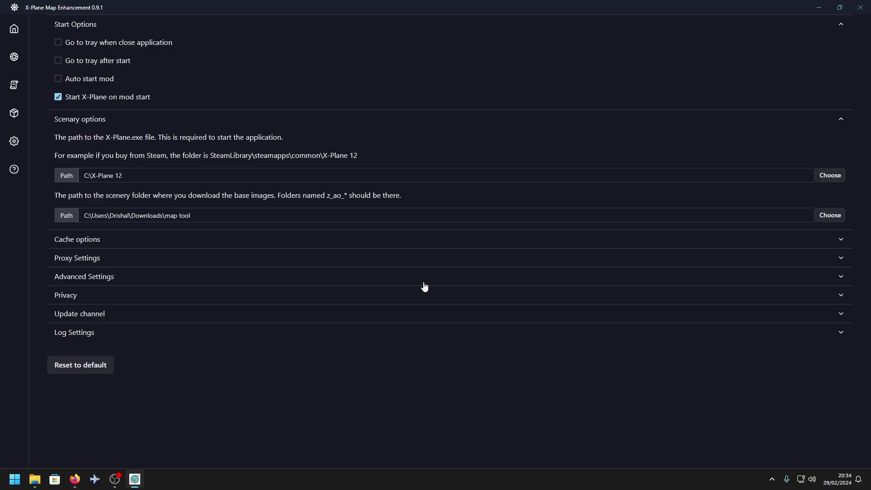
{"action": "left_click", "coordinate": [835, 176]}
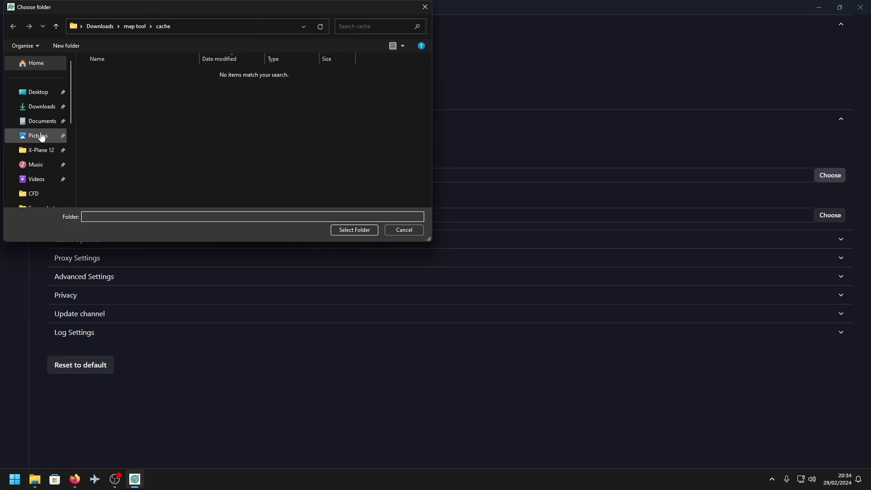
{"action": "scroll", "coordinate": [34, 143], "scroll_direction": "down", "scroll_amount": 1}
{"action": "left_click_drag", "start_coordinate": [70, 124], "coordinate": [66, 141]}
{"action": "left_click", "coordinate": [47, 206]}
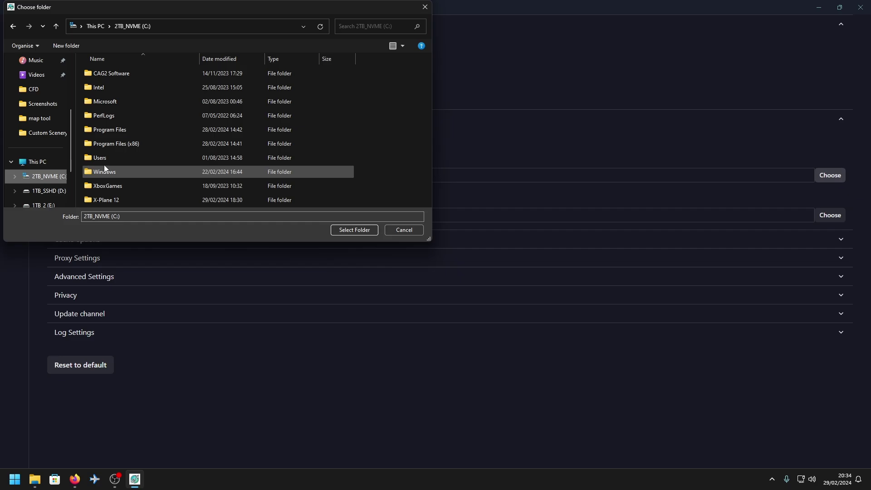
{"action": "double_click", "coordinate": [110, 196]}
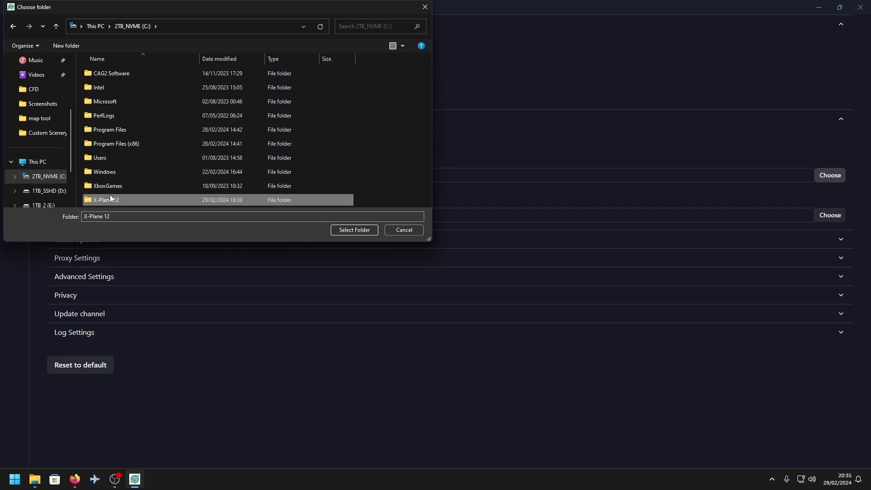
{"action": "left_click", "coordinate": [351, 232]}
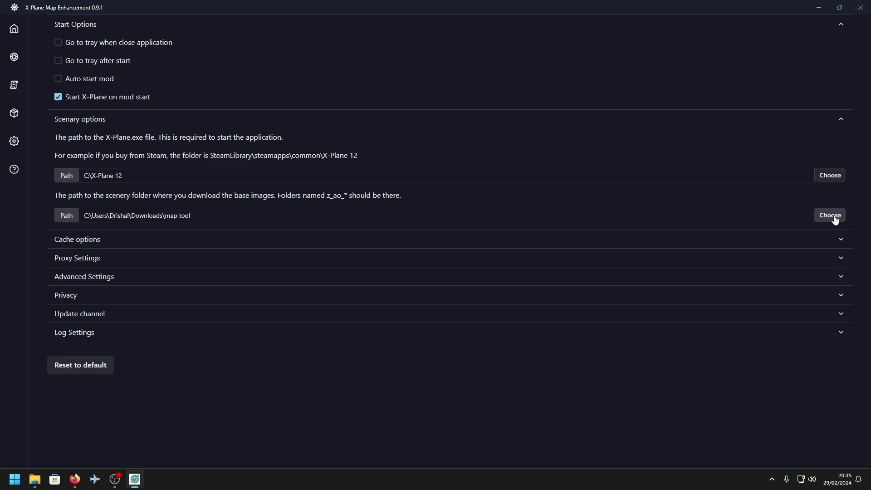
- Set the base scenery path to the map tool folder in Downloads and collapse the scenery options
{"action": "left_click", "coordinate": [820, 218]}
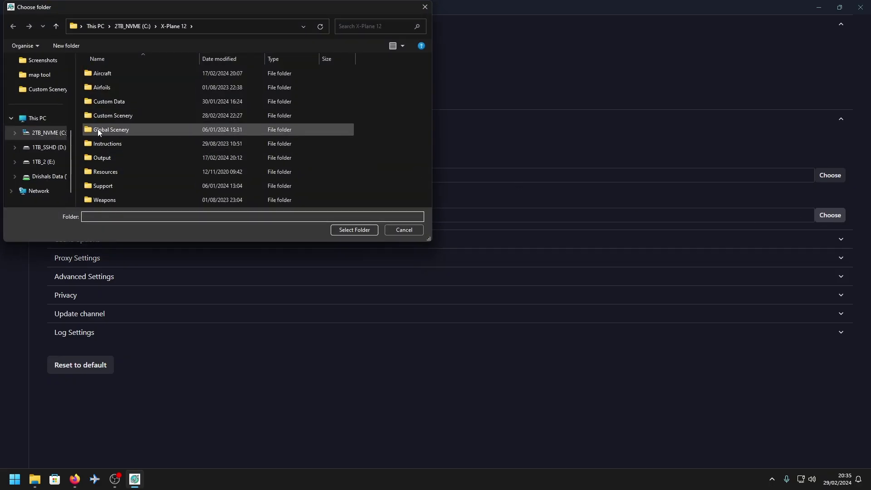
{"action": "scroll", "coordinate": [49, 116], "scroll_direction": "up", "scroll_amount": 3}
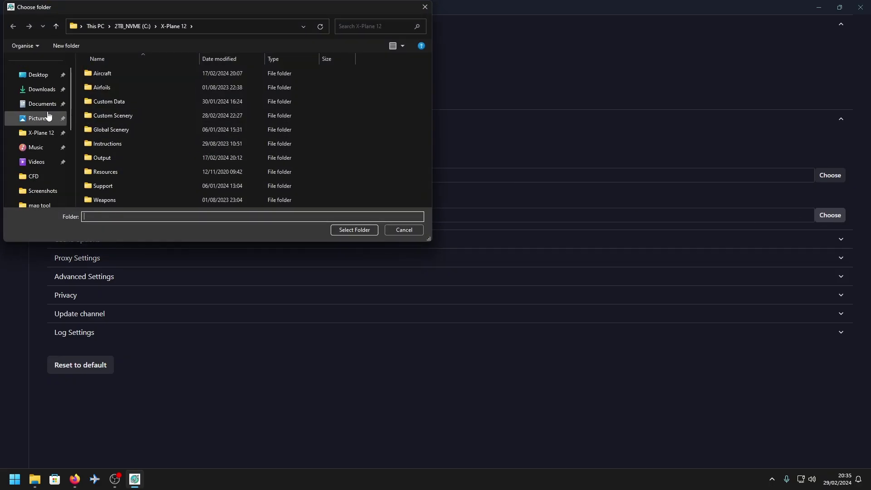
{"action": "left_click", "coordinate": [42, 90]}
{"action": "double_click", "coordinate": [136, 89]}
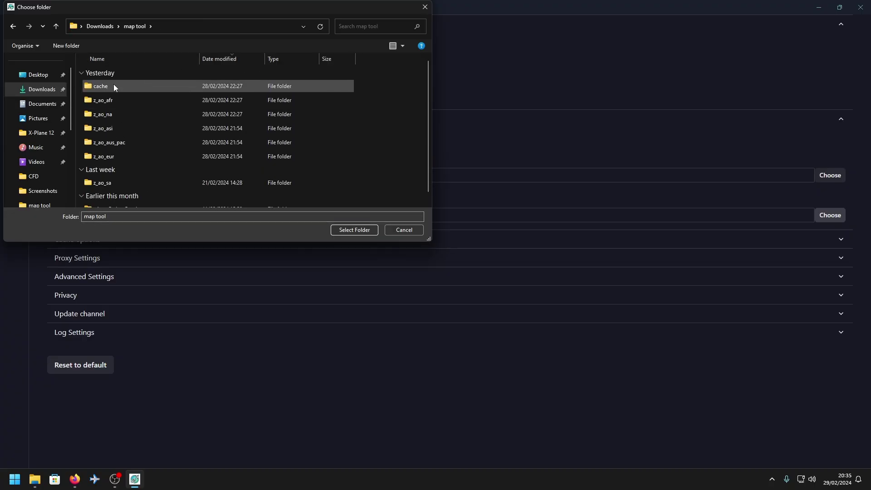
{"action": "scroll", "coordinate": [156, 108], "scroll_direction": "down", "scroll_amount": 1}
{"action": "left_click", "coordinate": [354, 230]}
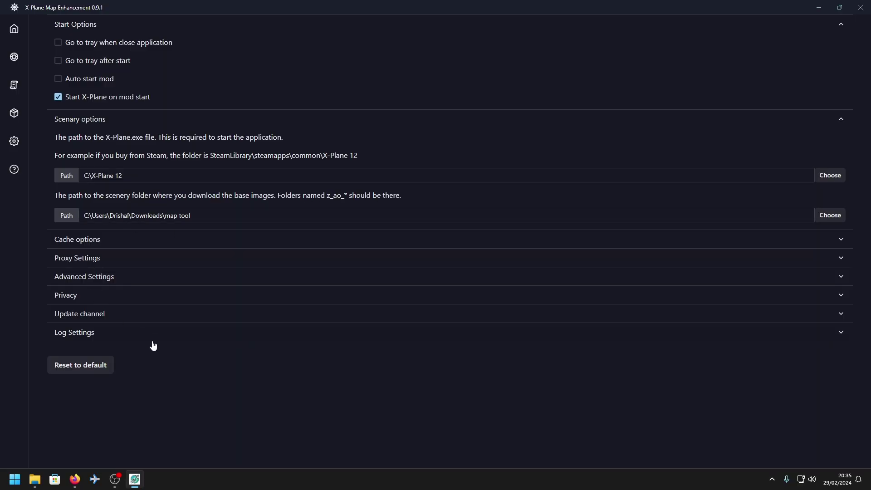
{"action": "left_click", "coordinate": [834, 130]}
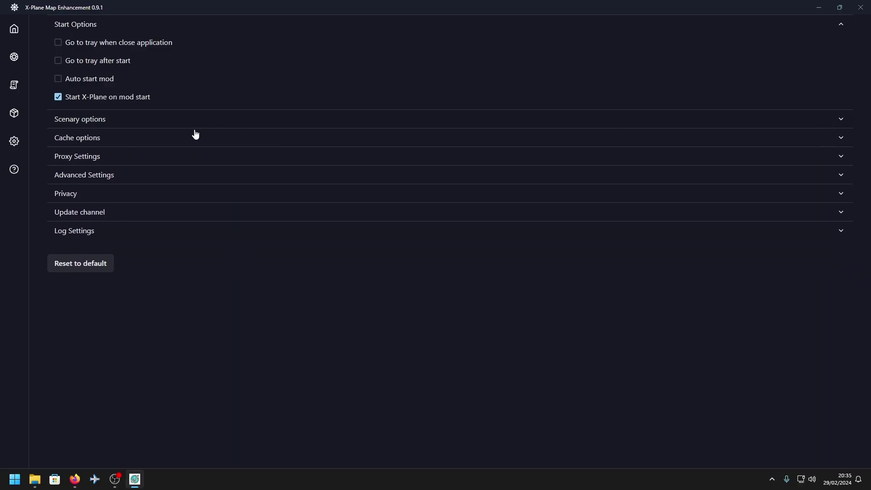
- Set the cache directory to the cache folder inside map tool and glance at the advanced settings
{"action": "left_click", "coordinate": [106, 138]}
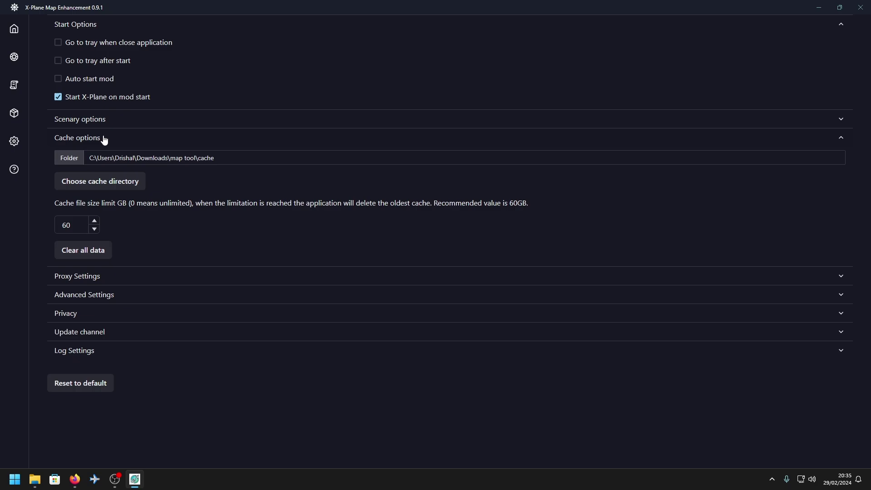
{"action": "left_click", "coordinate": [96, 181]}
{"action": "double_click", "coordinate": [88, 89]}
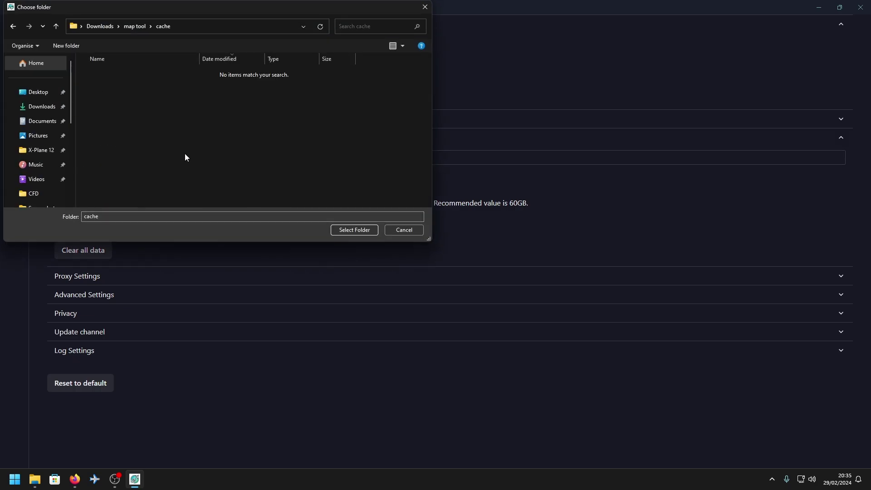
{"action": "left_click", "coordinate": [374, 231]}
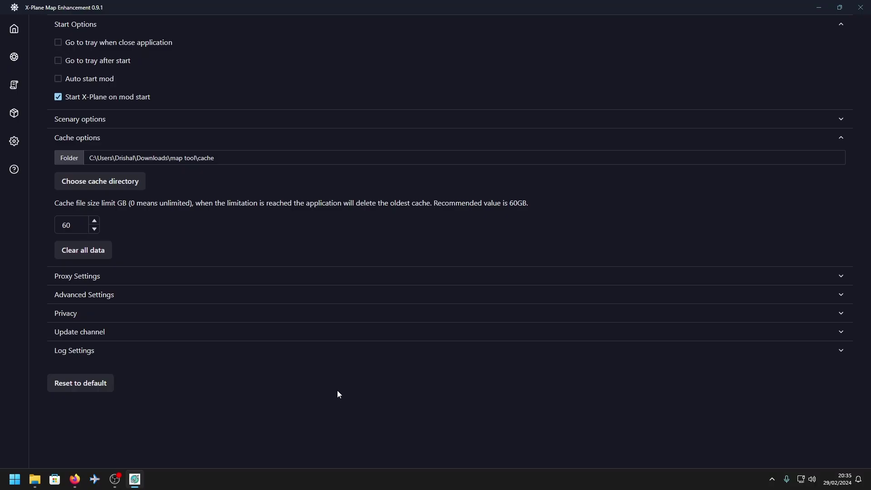
{"action": "left_click", "coordinate": [104, 296]}
{"action": "left_click", "coordinate": [103, 296]}
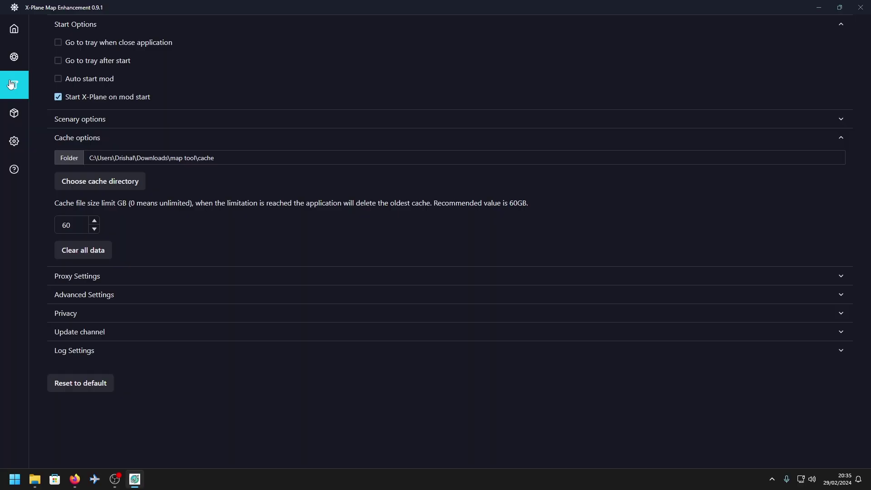
- Review the license, release notes, ground color adjustment and home pages, and return to the settings
{"action": "left_click", "coordinate": [15, 85]}
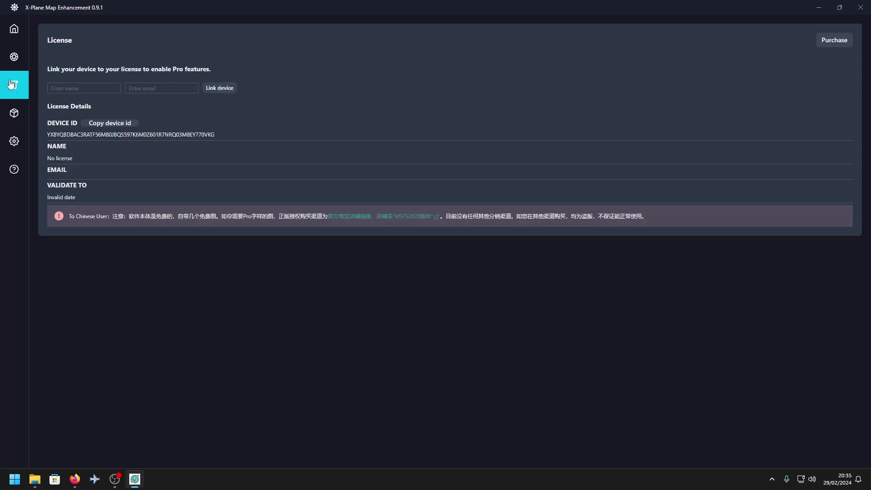
{"action": "left_click", "coordinate": [15, 114]}
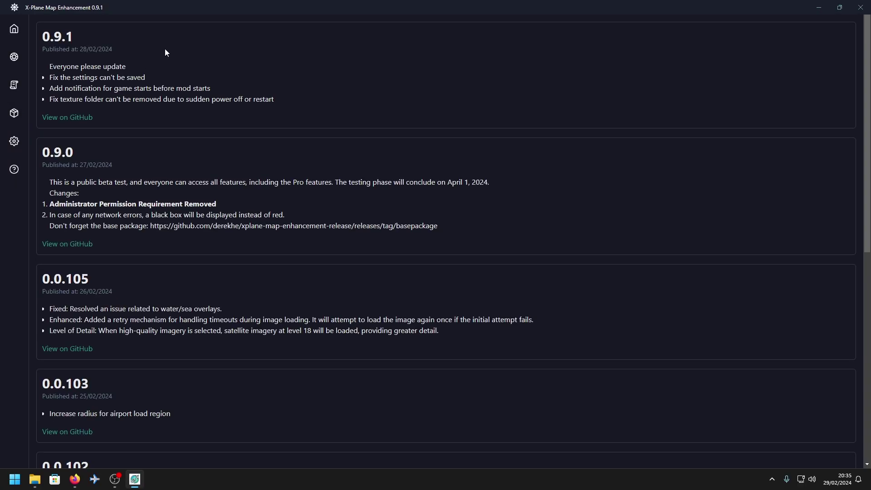
{"action": "left_click", "coordinate": [17, 60]}
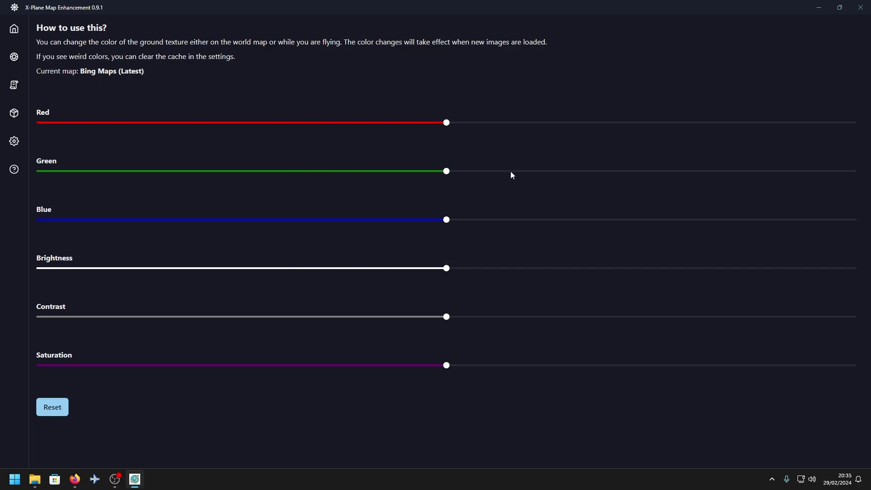
{"action": "left_click", "coordinate": [15, 29]}
{"action": "left_click", "coordinate": [9, 144]}
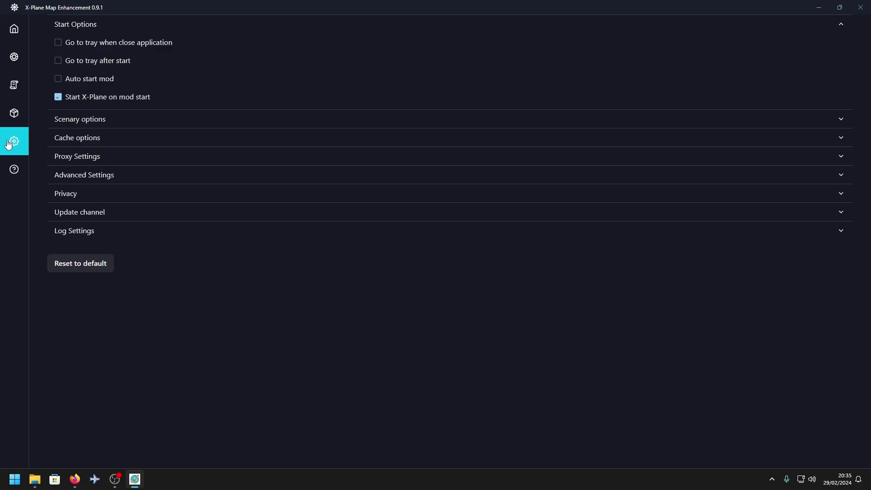
- Look through the update channel, privacy and advanced settings, including the image quality, network timeout and fast load options
{"action": "left_click", "coordinate": [90, 213]}
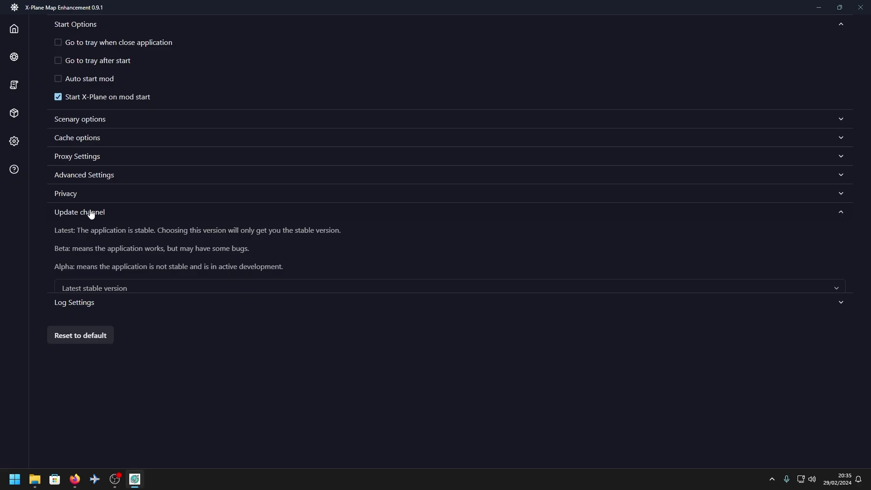
{"action": "left_click", "coordinate": [88, 199]}
{"action": "left_click", "coordinate": [88, 195]}
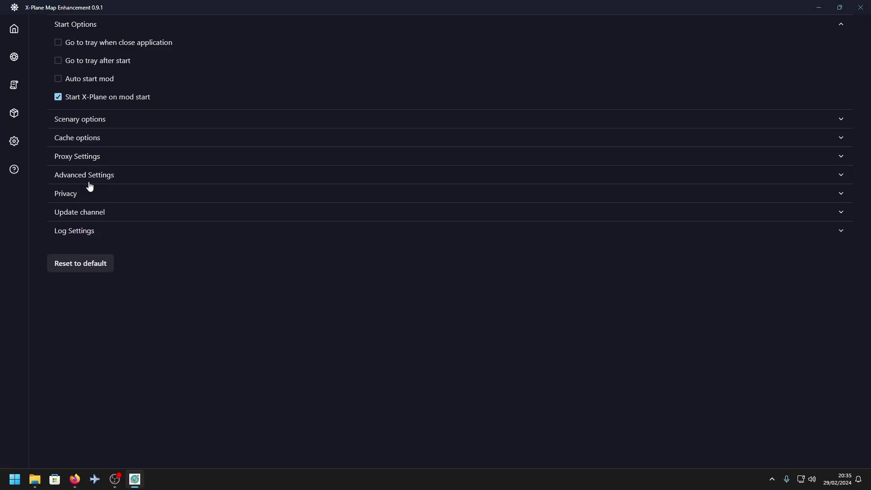
{"action": "left_click", "coordinate": [89, 182]}
{"action": "scroll", "coordinate": [91, 182], "scroll_direction": "down", "scroll_amount": 3}
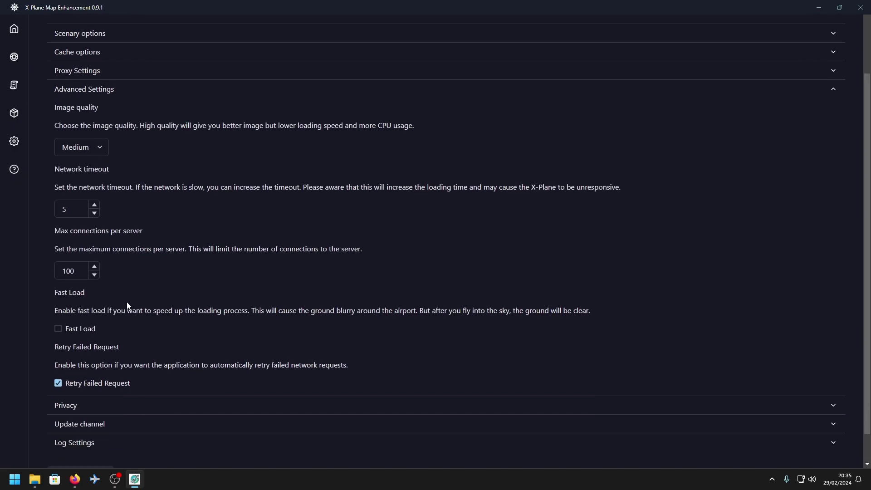
{"action": "left_click", "coordinate": [94, 112]}
{"action": "left_click", "coordinate": [95, 112]}
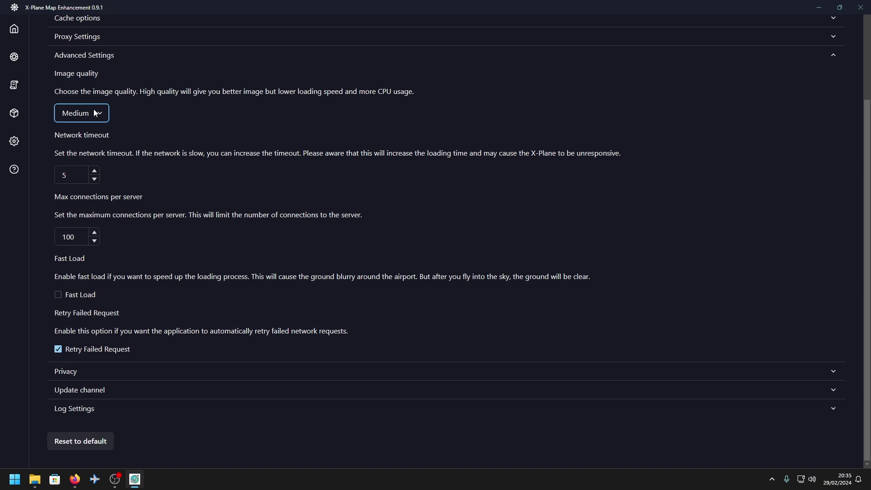
{"action": "left_click", "coordinate": [391, 164]}
{"action": "scroll", "coordinate": [411, 261], "scroll_direction": "up", "scroll_amount": 3}
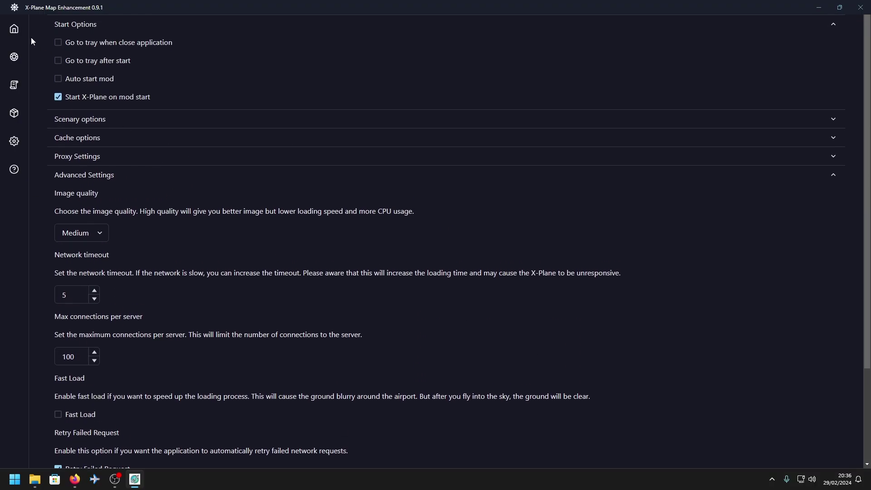
- Go to the home page, view the available map sources and keep Bing Maps (Latest) as the map
{"action": "left_click", "coordinate": [15, 29]}
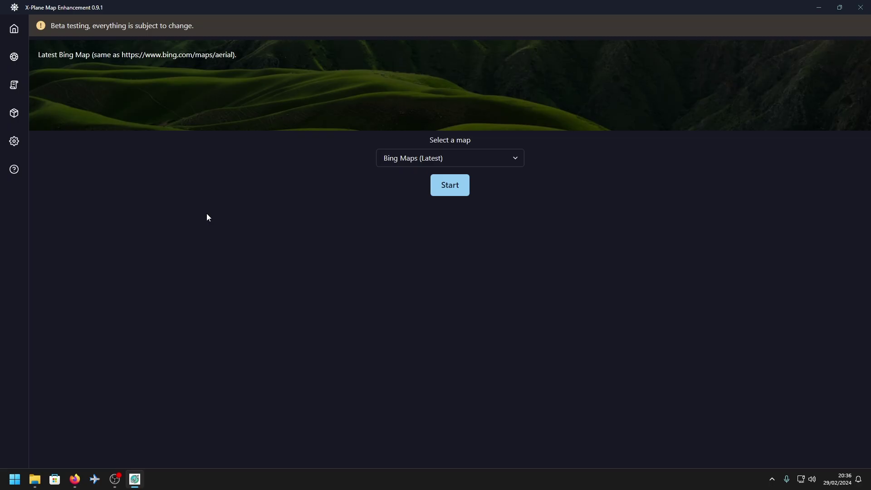
{"action": "left_click", "coordinate": [470, 159]}
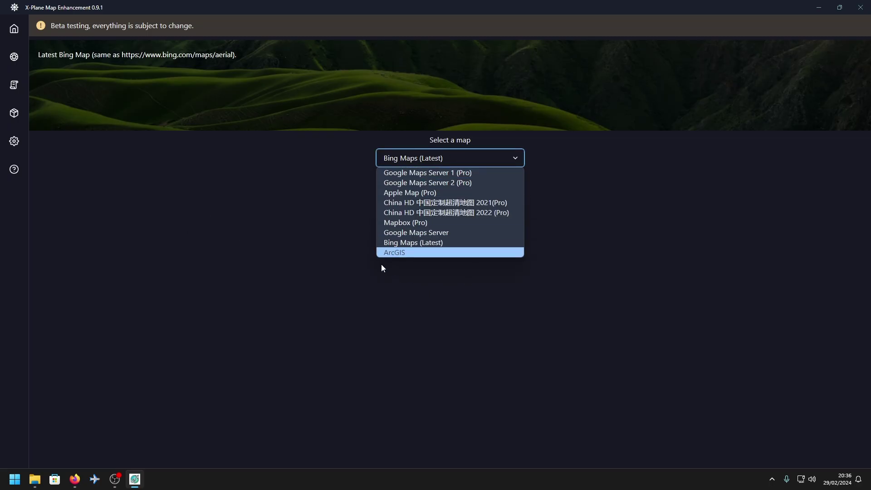
{"action": "left_click", "coordinate": [413, 249]}
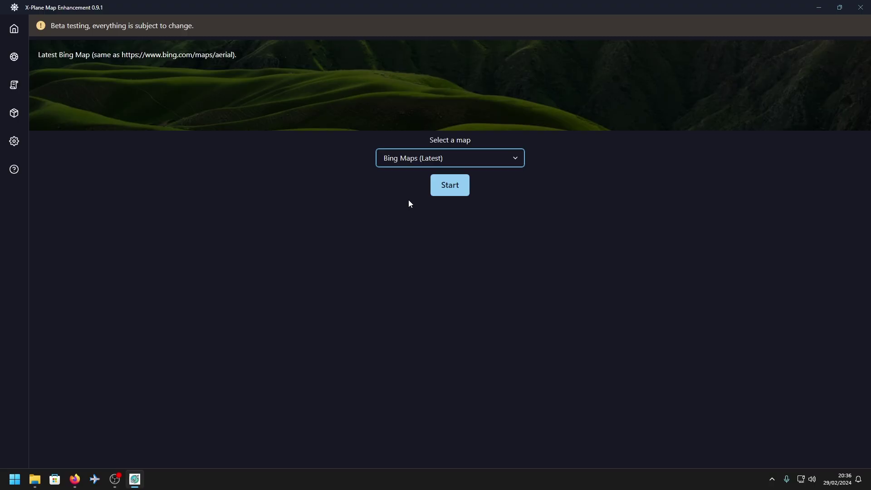
- Check the Start X-Plane on mod start option in the settings, and start the mod from the home page
{"action": "left_click", "coordinate": [22, 149]}
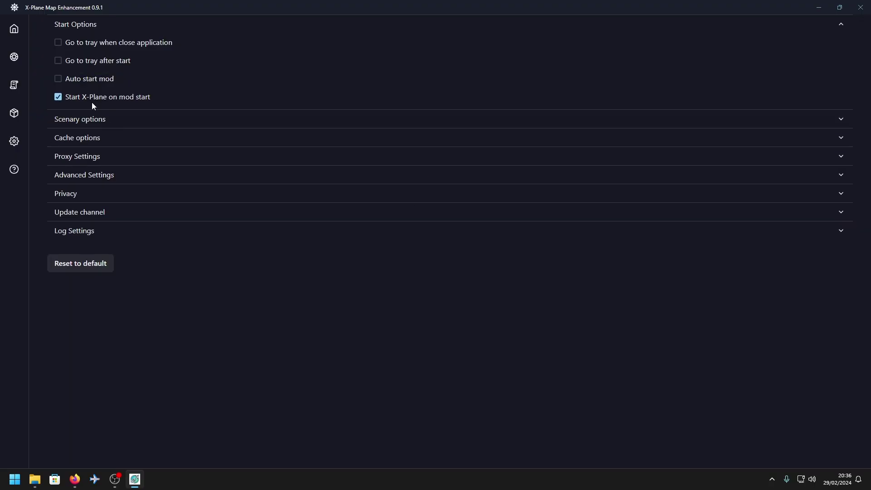
{"action": "left_click", "coordinate": [14, 28]}
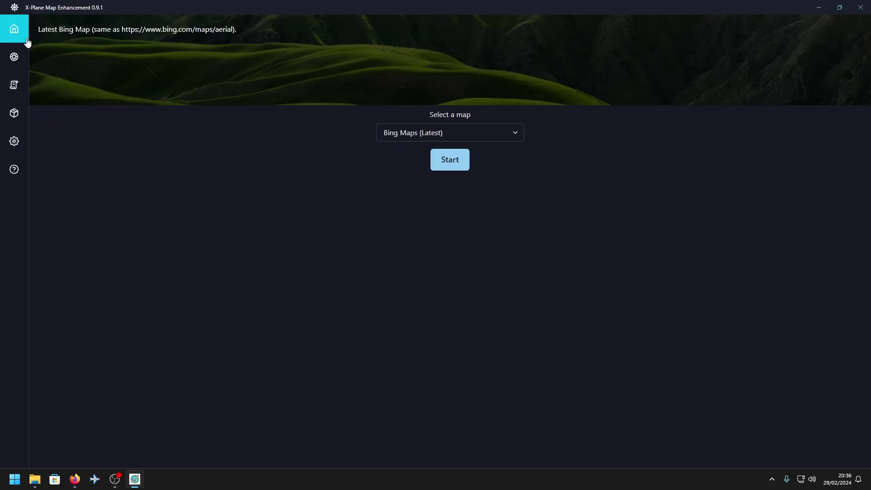
{"action": "left_click", "coordinate": [14, 141]}
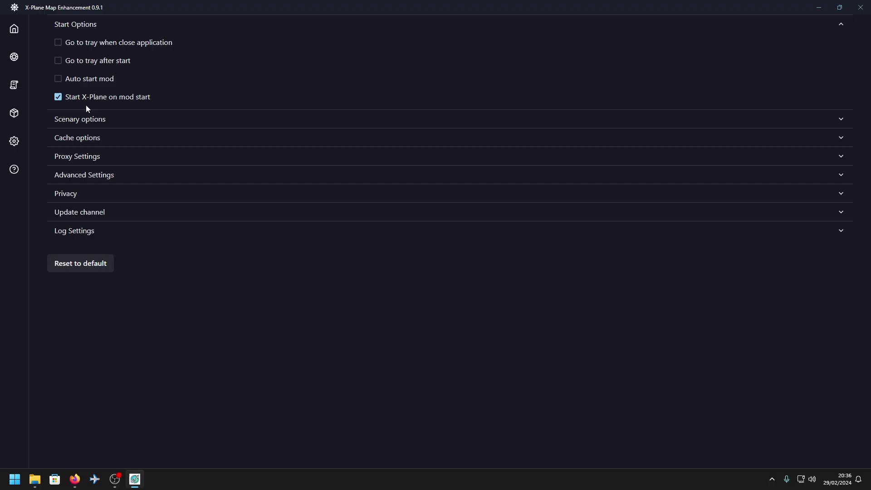
{"action": "left_click", "coordinate": [14, 28]}
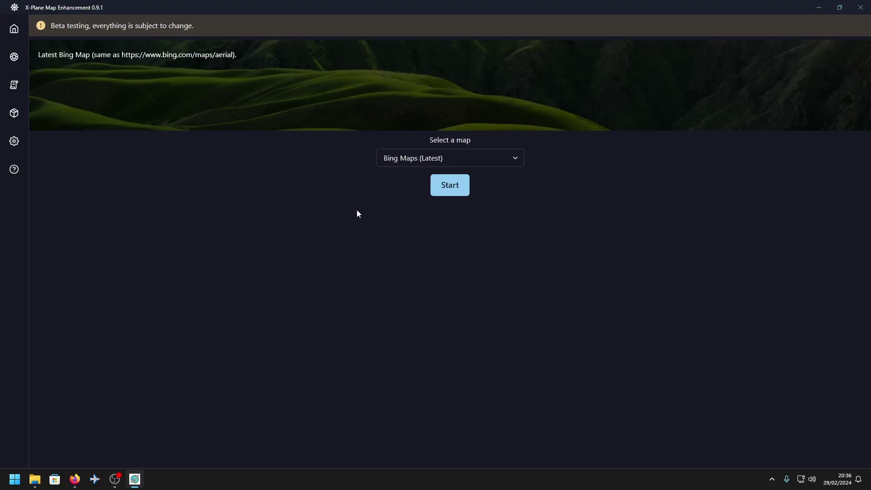
{"action": "left_click", "coordinate": [444, 192]}
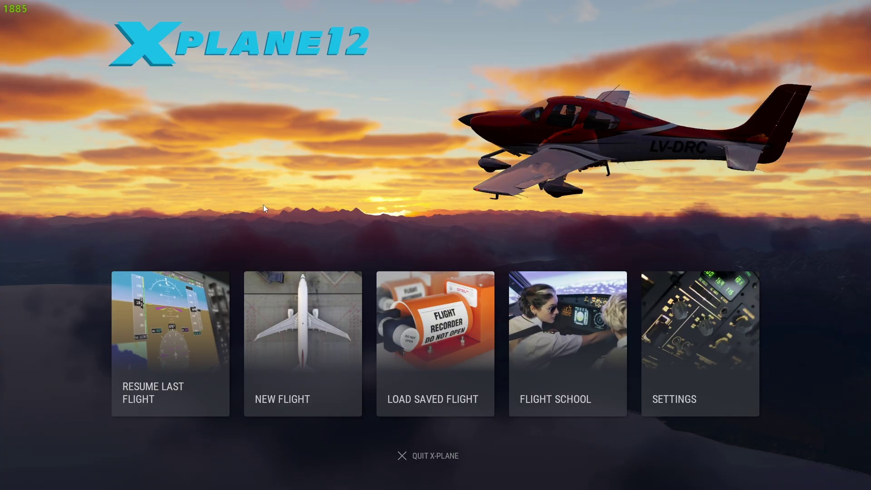
- Switch to File Explorer and open the scenery_packs file from the X-Plane 12 Custom Scenery folder in a maximized window
{"action": "key", "text": "super"}
{"action": "left_click", "coordinate": [34, 485]}
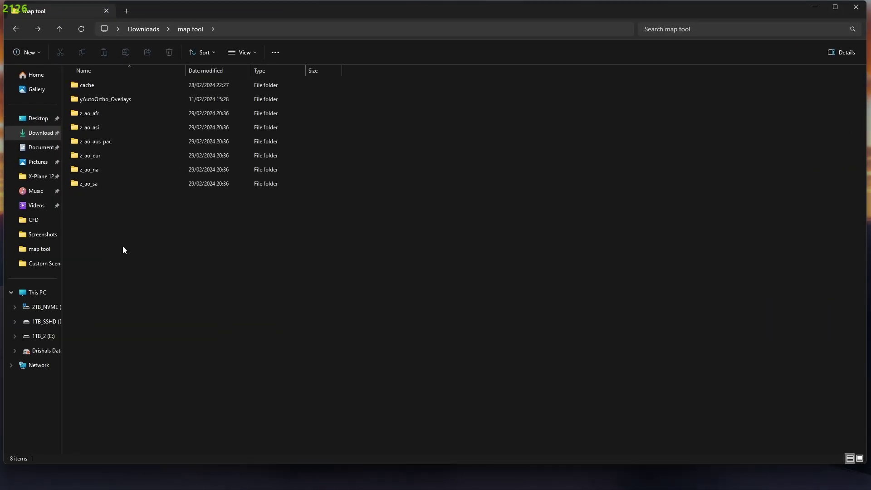
{"action": "left_click", "coordinate": [43, 263]}
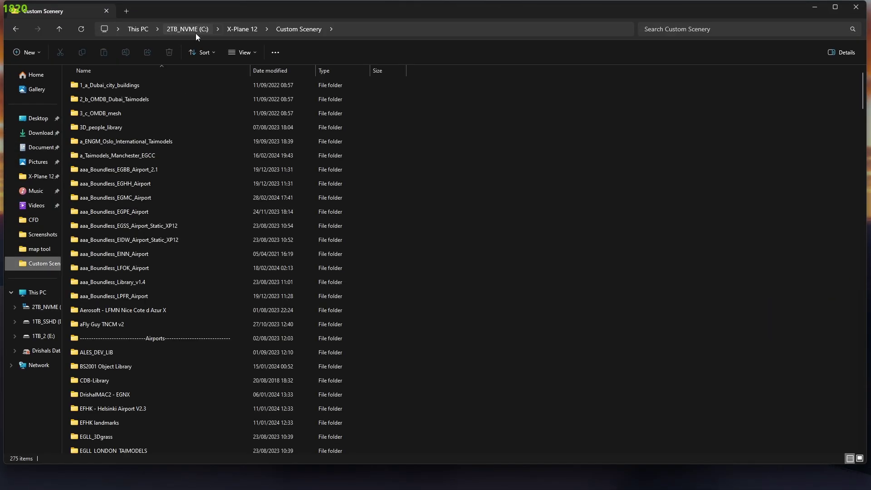
{"action": "left_click", "coordinate": [239, 29]}
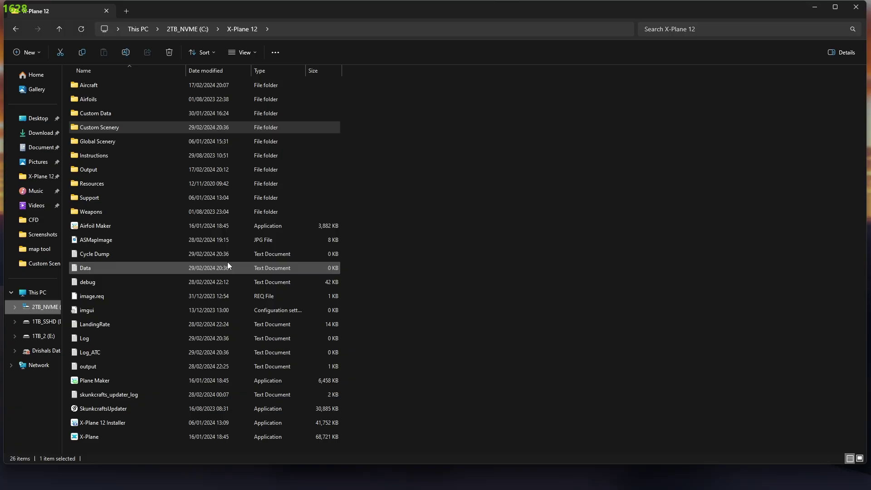
{"action": "double_click", "coordinate": [141, 127]}
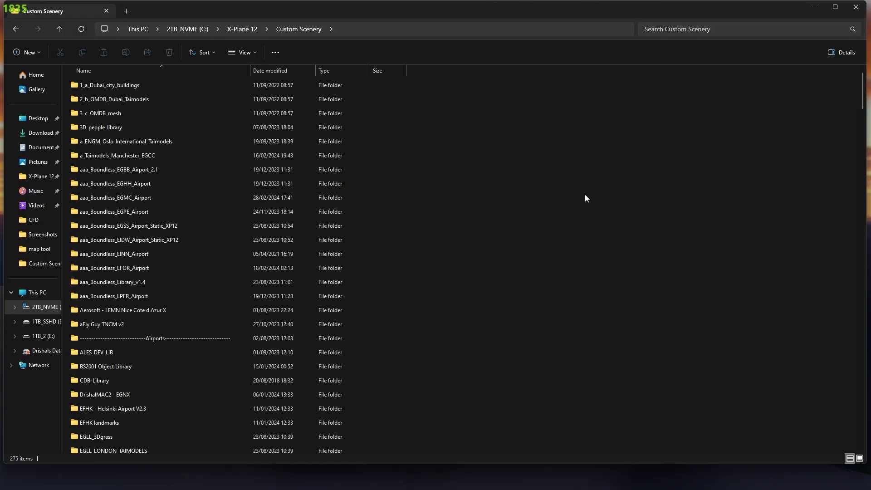
{"action": "scroll", "coordinate": [447, 269], "scroll_direction": "down", "scroll_amount": 20}
{"action": "scroll", "coordinate": [447, 270], "scroll_direction": "down", "scroll_amount": 15}
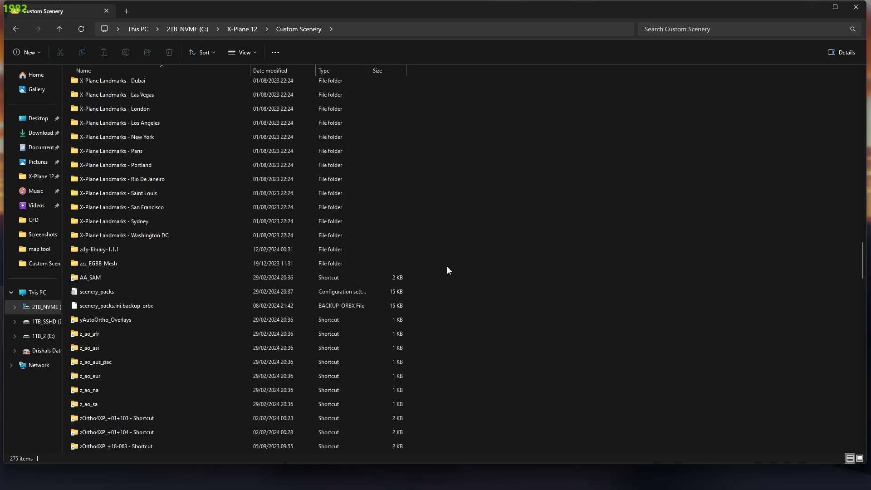
{"action": "left_click", "coordinate": [97, 251]}
{"action": "double_click", "coordinate": [97, 251]}
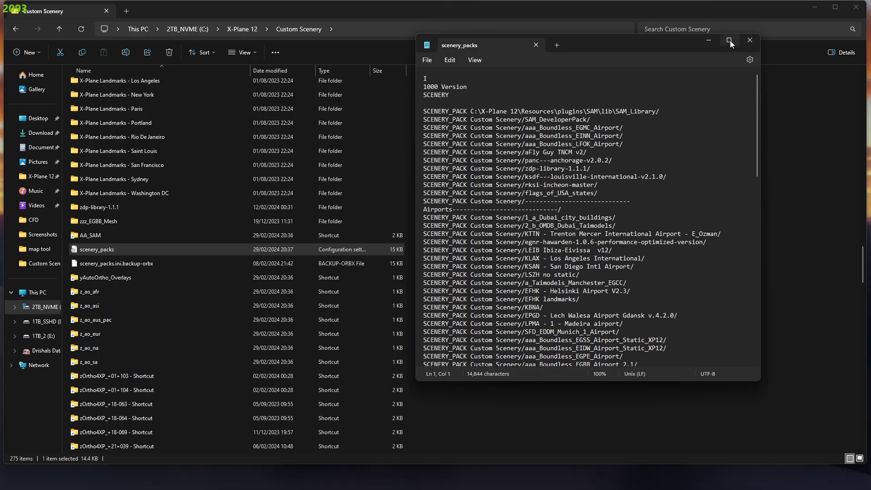
{"action": "left_click", "coordinate": [729, 40]}
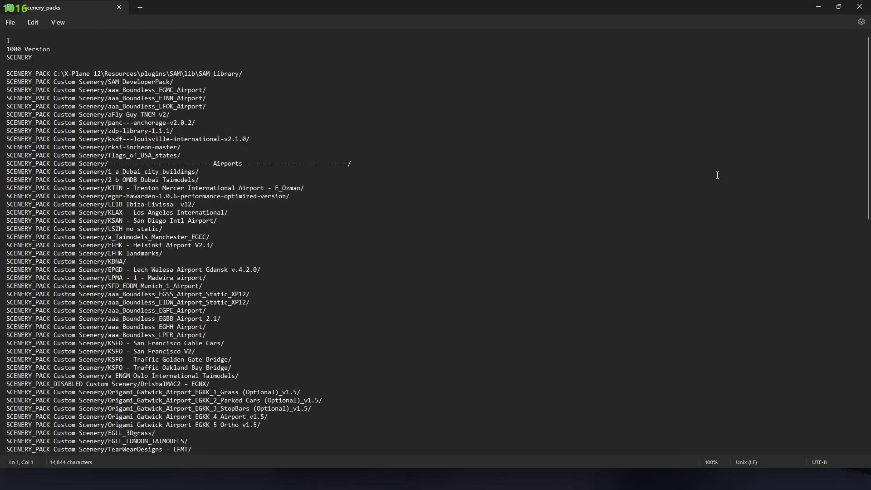
- Examine the map tool entries at the end of scenery_packs, highlighting the yAutoOrtho_Overlays line through the z_ao_afr line
{"action": "left_click_drag", "start_coordinate": [865, 138], "coordinate": [837, 480]}
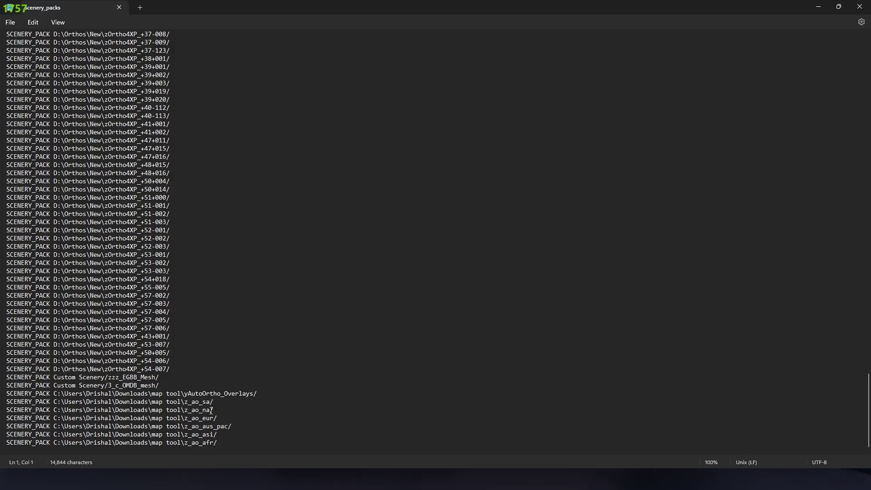
{"action": "left_click_drag", "start_coordinate": [234, 443], "coordinate": [218, 426]}
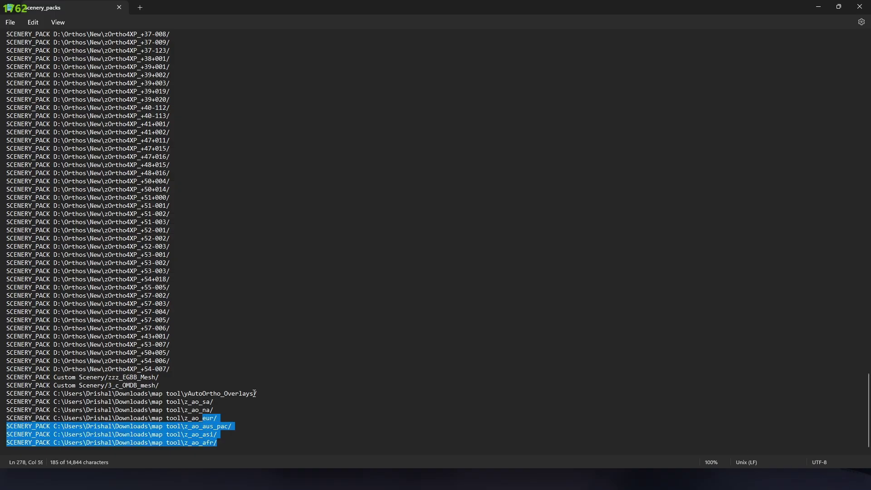
{"action": "left_click_drag", "start_coordinate": [257, 394], "coordinate": [217, 394]}
{"action": "left_click_drag", "start_coordinate": [224, 439], "coordinate": [1, 395]}
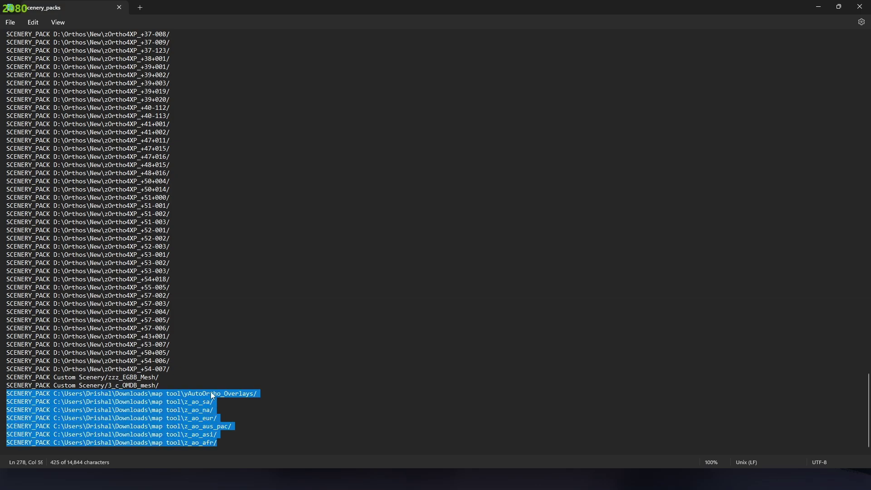
- Move the zzz_EGBB_Mesh and 3_c_OMDB_mesh lines to the end of the file, below the z_ao_afr entry
{"action": "left_click_drag", "start_coordinate": [162, 385], "coordinate": [3, 379]}
{"action": "key", "text": "ctrl+c"}
{"action": "key", "text": "BackSpace"}
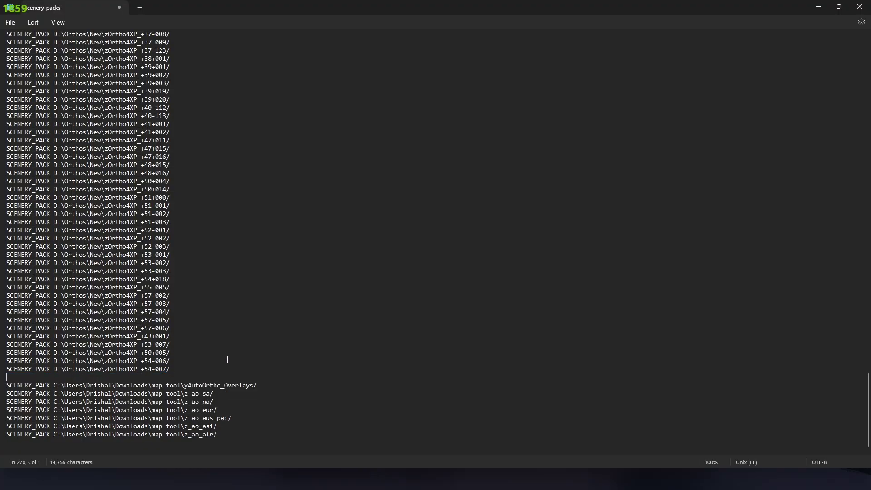
{"action": "key", "text": "BackSpace"}
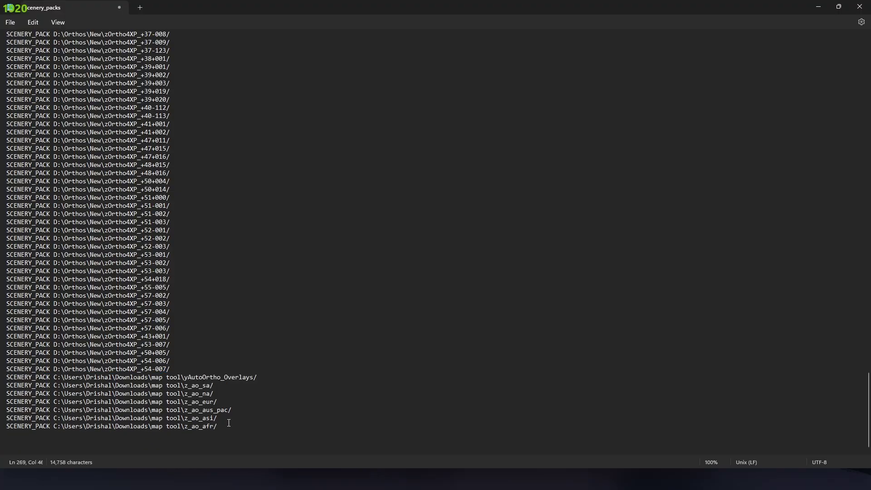
{"action": "left_click", "coordinate": [225, 427]}
{"action": "key", "text": "Return"}
{"action": "key", "text": "ctrl+v"}
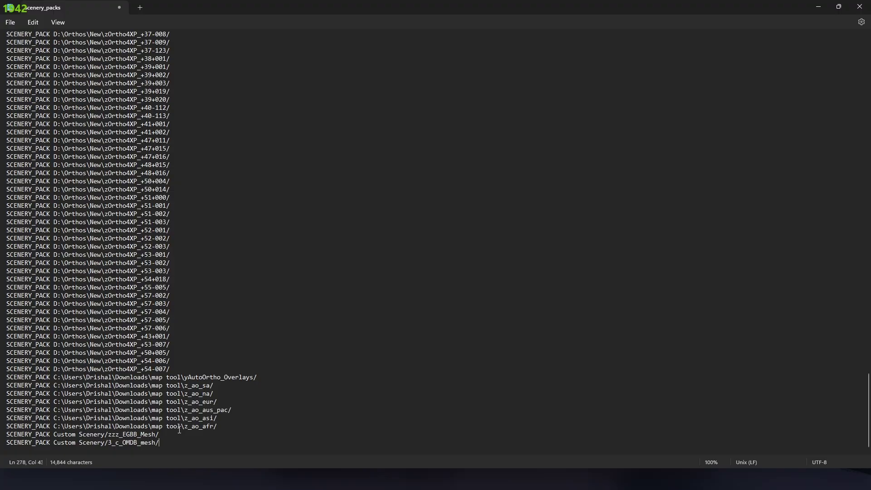
- Review the new order of the mesh, z_ao and yAutoOrtho_Overlays entries by highlighting them
{"action": "left_click_drag", "start_coordinate": [162, 442], "coordinate": [6, 427]}
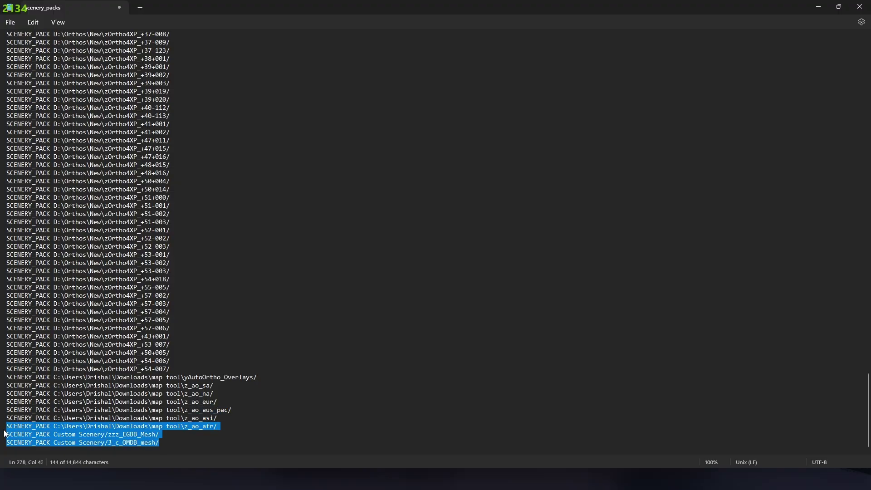
{"action": "left_click", "coordinate": [246, 402]}
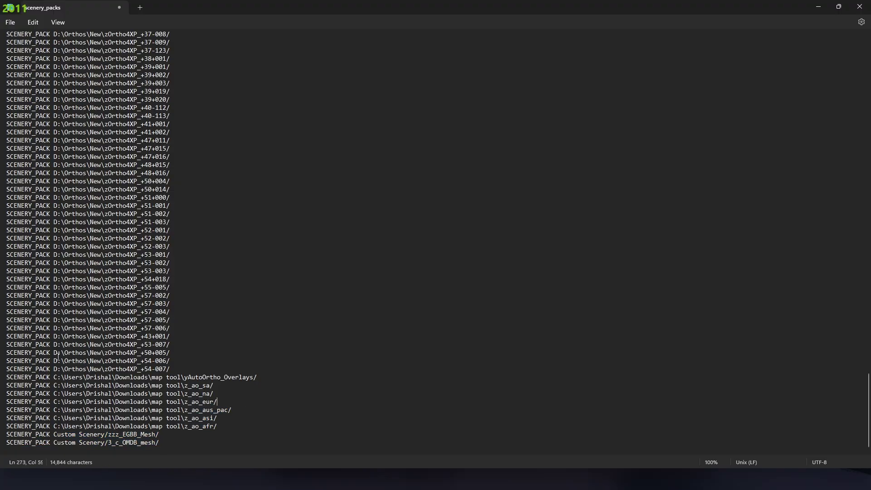
{"action": "left_click_drag", "start_coordinate": [243, 427], "coordinate": [0, 381]}
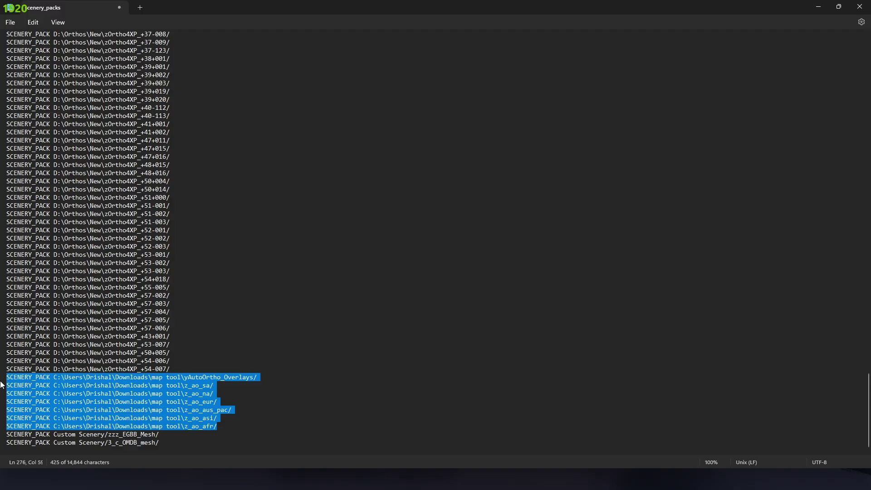
{"action": "left_click", "coordinate": [285, 416]}
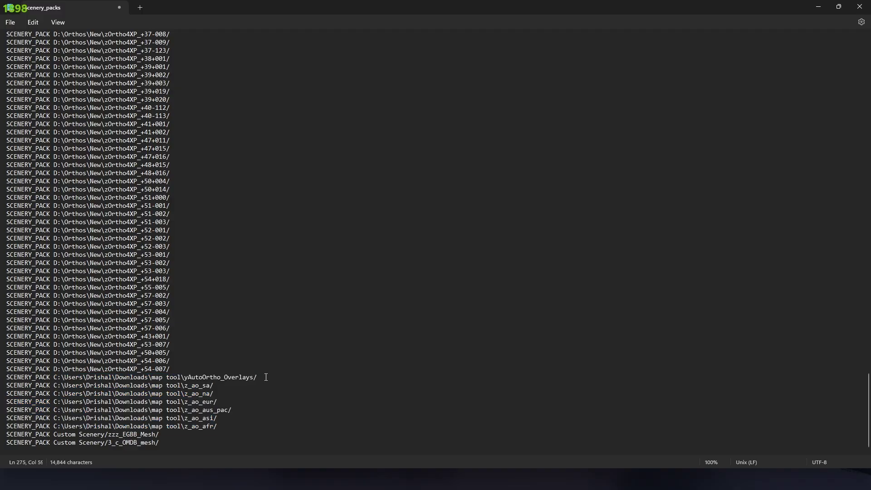
{"action": "left_click_drag", "start_coordinate": [266, 377], "coordinate": [5, 377]}
{"action": "left_click", "coordinate": [181, 394]}
{"action": "left_click", "coordinate": [272, 418]}
- Save the scenery_packs file and close it
{"action": "left_click", "coordinate": [10, 22]}
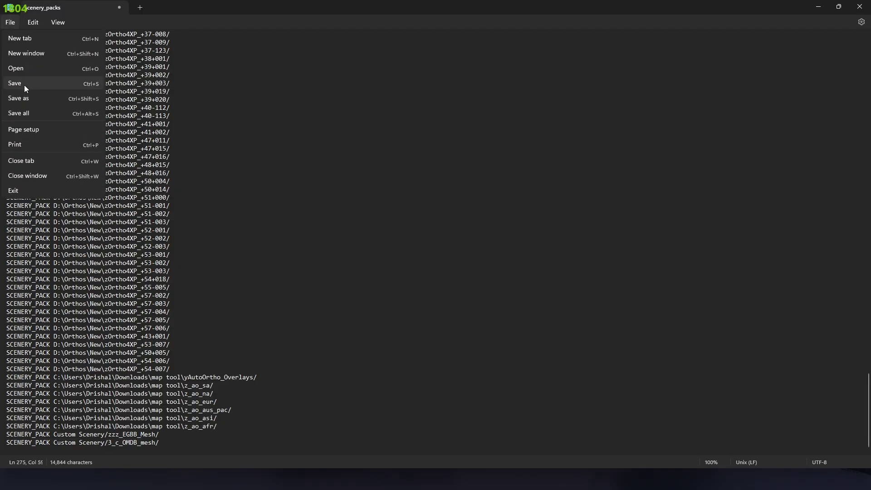
{"action": "left_click", "coordinate": [25, 84]}
{"action": "left_click", "coordinate": [859, 6]}
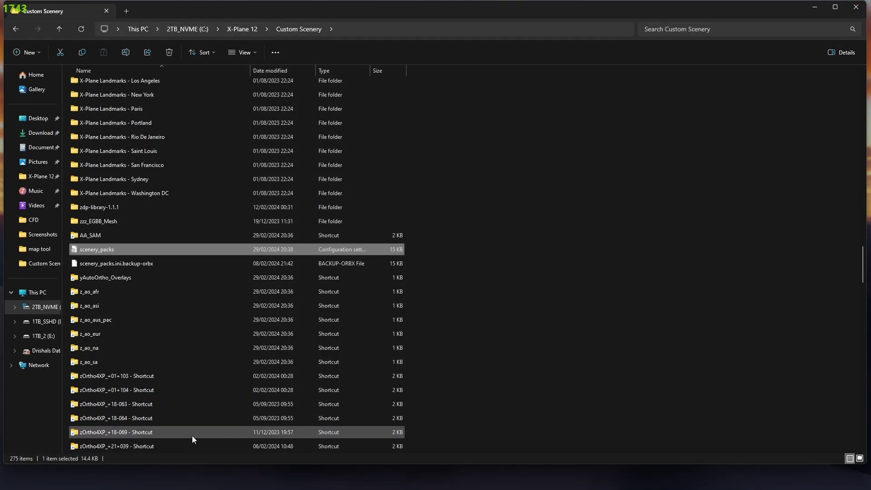
- Switch to X-Plane 12 and start a new flight at Châlons Vatry (LFOK) with the F-14 Tomcat
{"action": "left_click", "coordinate": [166, 475]}
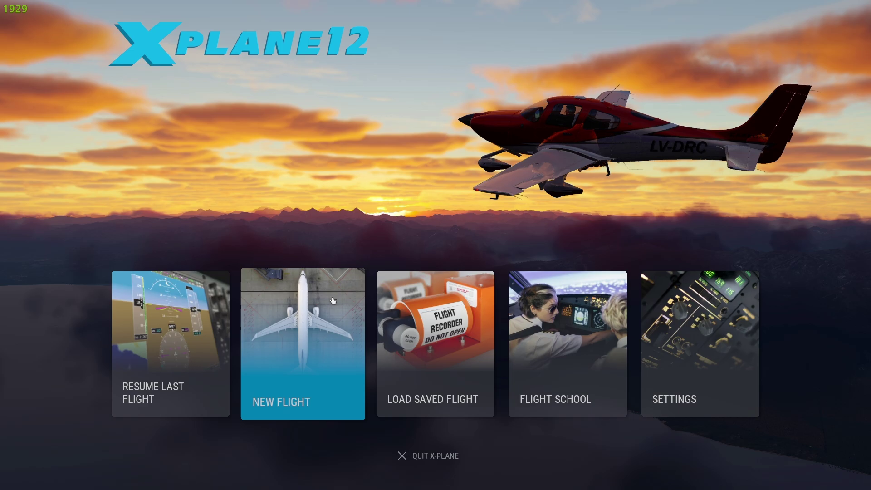
{"action": "left_click", "coordinate": [317, 306]}
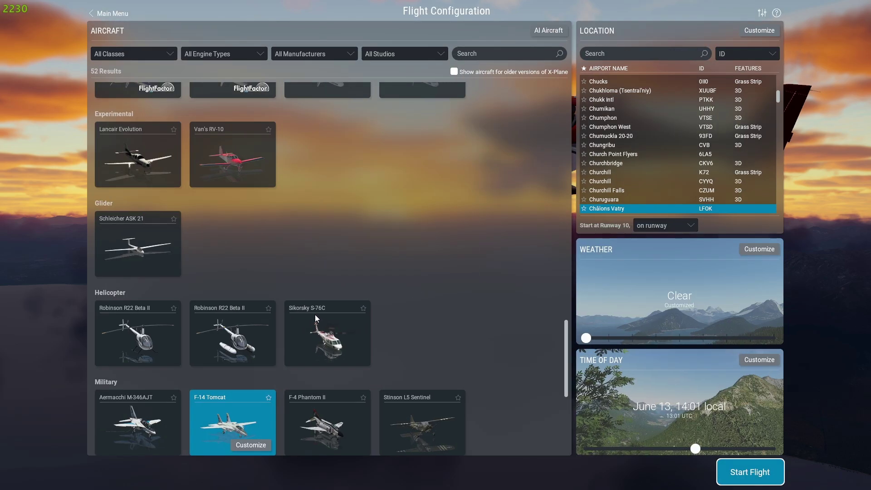
{"action": "scroll", "coordinate": [400, 326], "scroll_direction": "up", "scroll_amount": 5}
{"action": "scroll", "coordinate": [401, 328], "scroll_direction": "up", "scroll_amount": 6}
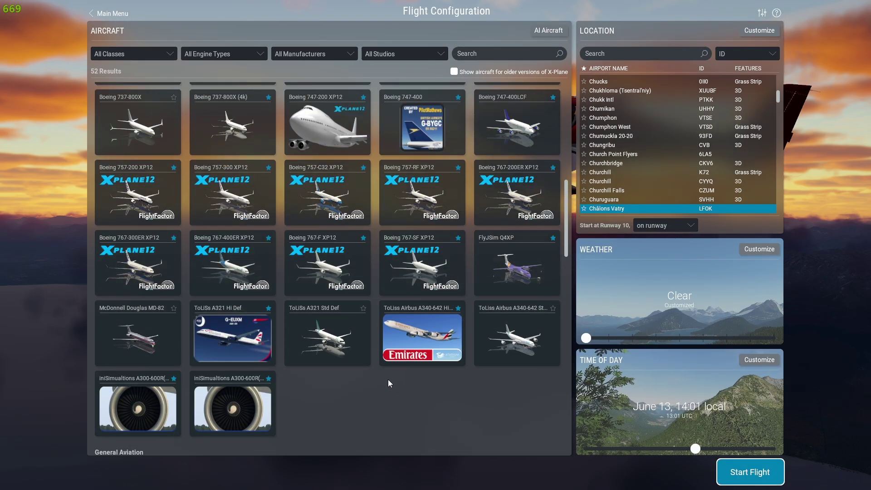
{"action": "scroll", "coordinate": [387, 378], "scroll_direction": "down", "scroll_amount": 3}
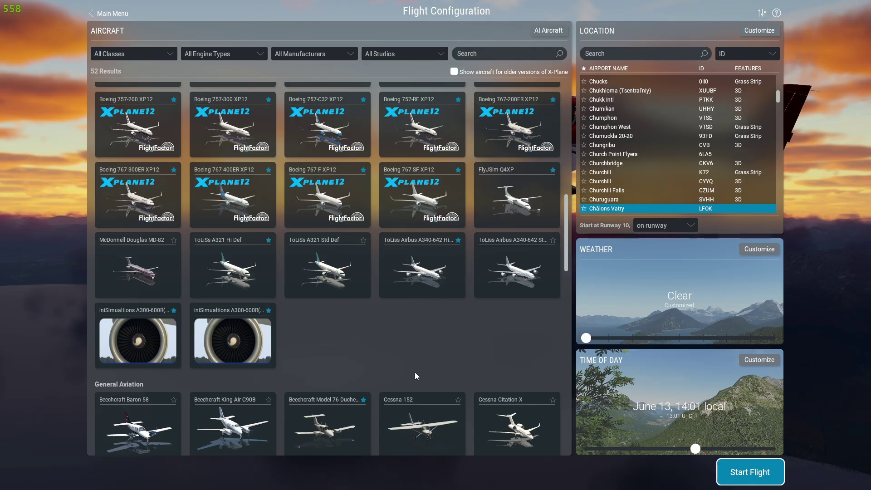
{"action": "scroll", "coordinate": [452, 383], "scroll_direction": "up", "scroll_amount": 10}
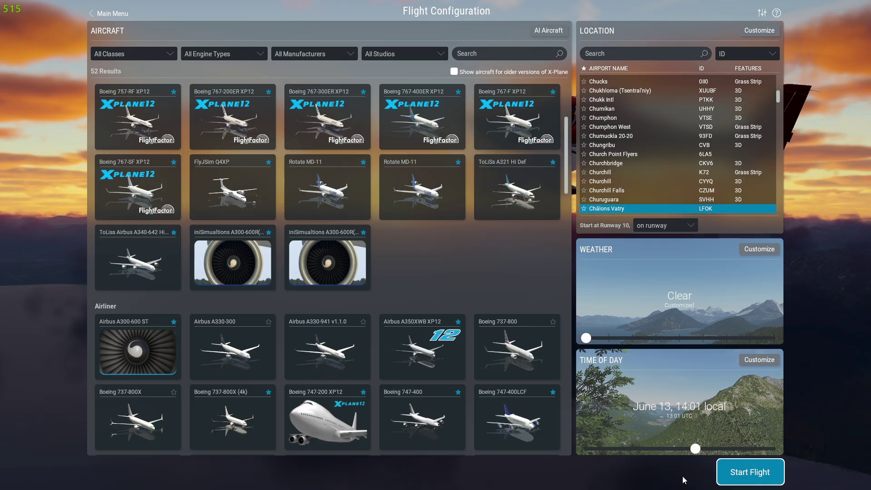
{"action": "left_click", "coordinate": [739, 478]}
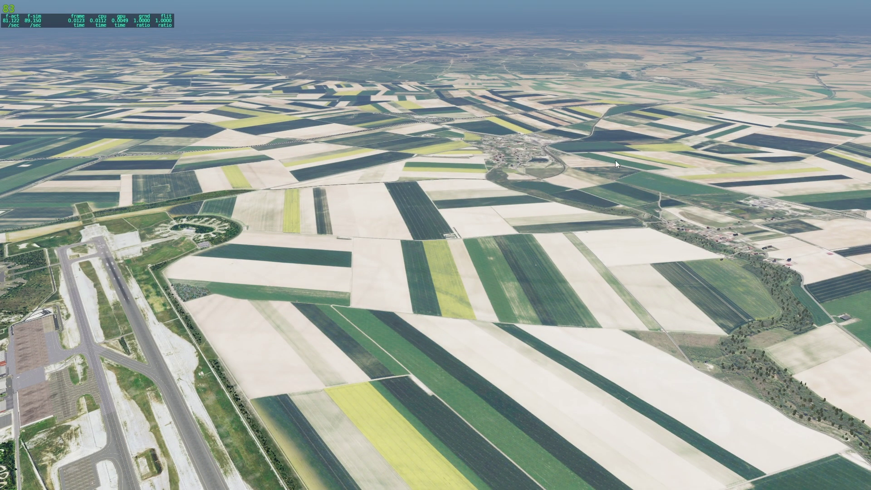
- Examine the satellite ground imagery over the Châlons Vatry airport, its runway and the surrounding farmland from the air in several directions
{"action": "left_click_drag", "start_coordinate": [725, 223], "coordinate": [375, 88]}
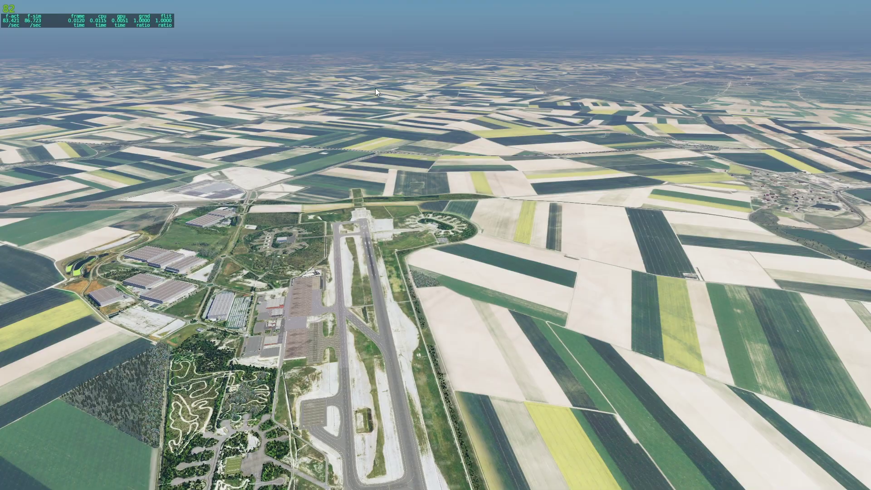
{"action": "left_click_drag", "start_coordinate": [510, 120], "coordinate": [412, 244]}
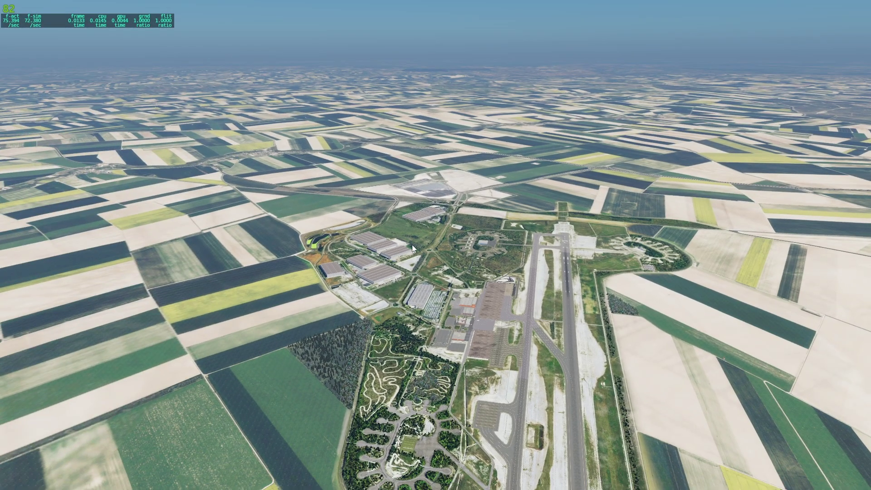
{"action": "left_click_drag", "start_coordinate": [510, 211], "coordinate": [516, 273]}
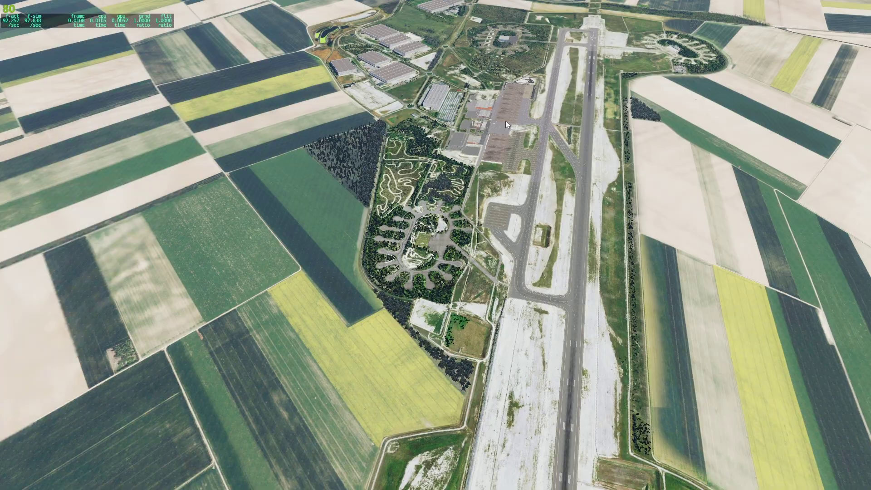
{"action": "left_click_drag", "start_coordinate": [570, 214], "coordinate": [646, 185]}
{"action": "left_click_drag", "start_coordinate": [771, 189], "coordinate": [218, 206]}
{"action": "left_click_drag", "start_coordinate": [294, 234], "coordinate": [709, 218]}
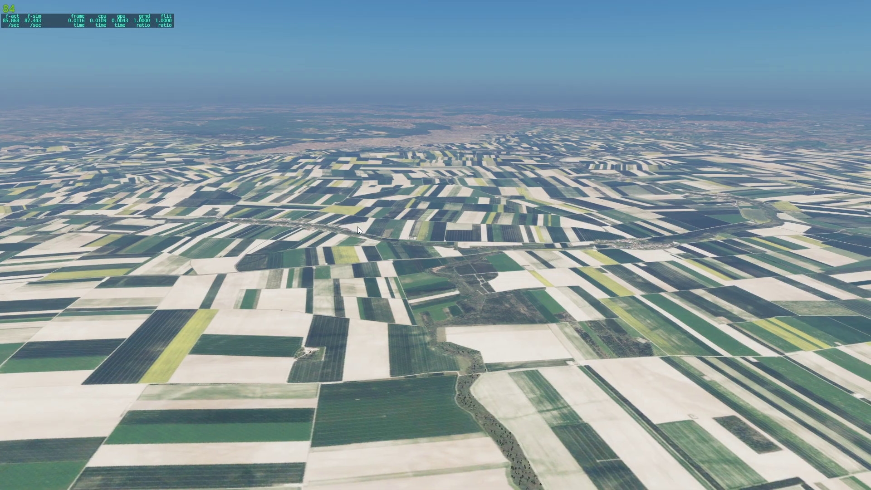
{"action": "left_click_drag", "start_coordinate": [357, 227], "coordinate": [791, 254]}
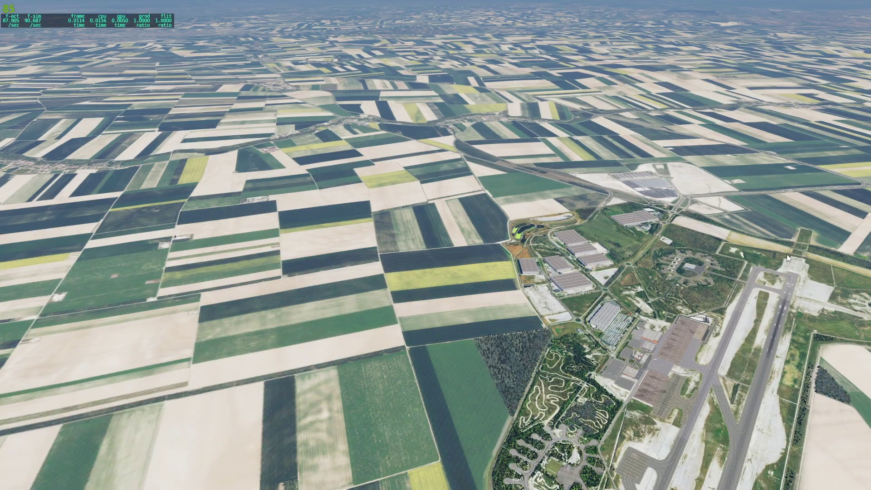
{"action": "left_click_drag", "start_coordinate": [525, 189], "coordinate": [598, 162]}
{"action": "scroll", "coordinate": [596, 224], "scroll_direction": "up", "scroll_amount": 5}
{"action": "scroll", "coordinate": [596, 224], "scroll_direction": "down", "scroll_amount": 5}
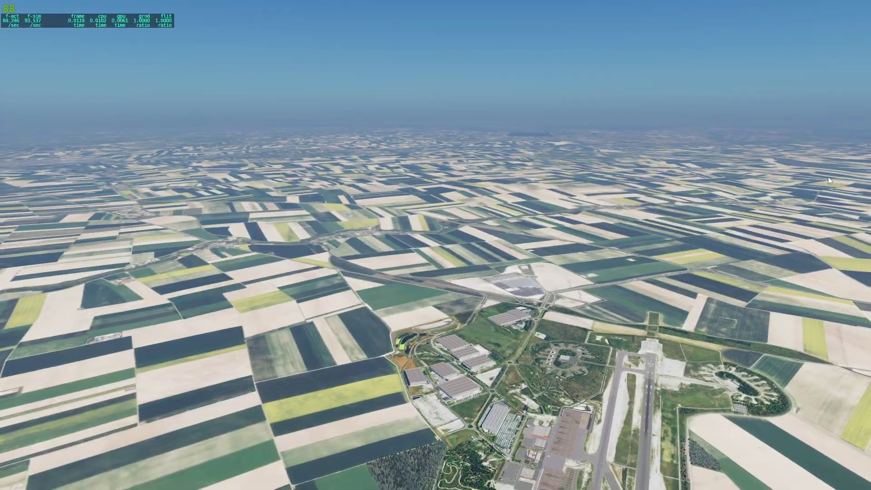
{"action": "left_click_drag", "start_coordinate": [829, 181], "coordinate": [419, 186]}
{"action": "left_click_drag", "start_coordinate": [691, 172], "coordinate": [641, 204]}
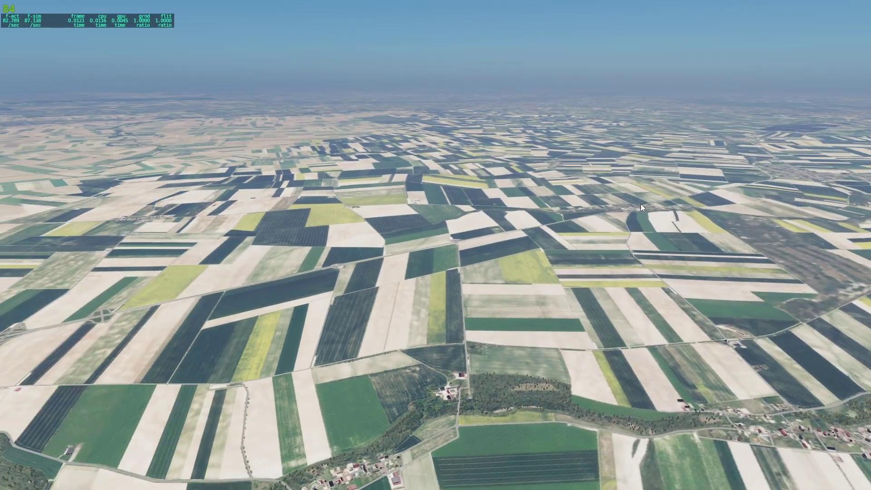
{"action": "left_click_drag", "start_coordinate": [742, 207], "coordinate": [622, 206]}
{"action": "left_click_drag", "start_coordinate": [772, 209], "coordinate": [516, 216]}
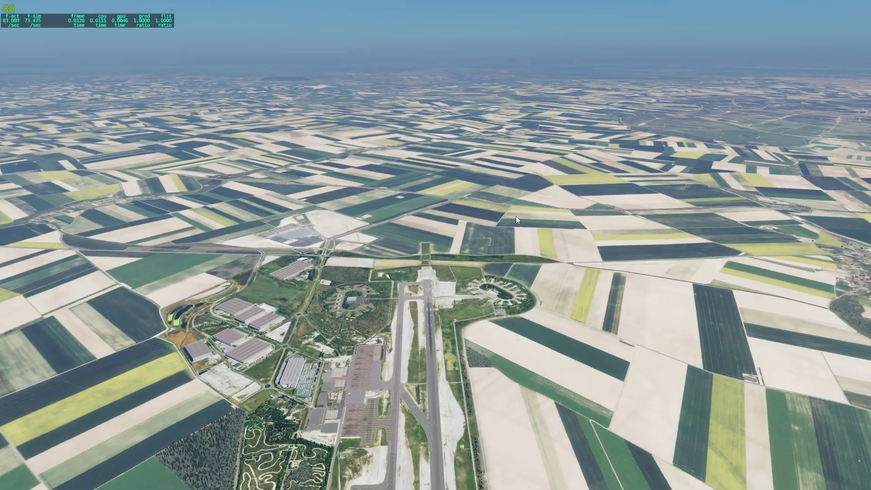
{"action": "left_click_drag", "start_coordinate": [623, 220], "coordinate": [695, 241]}
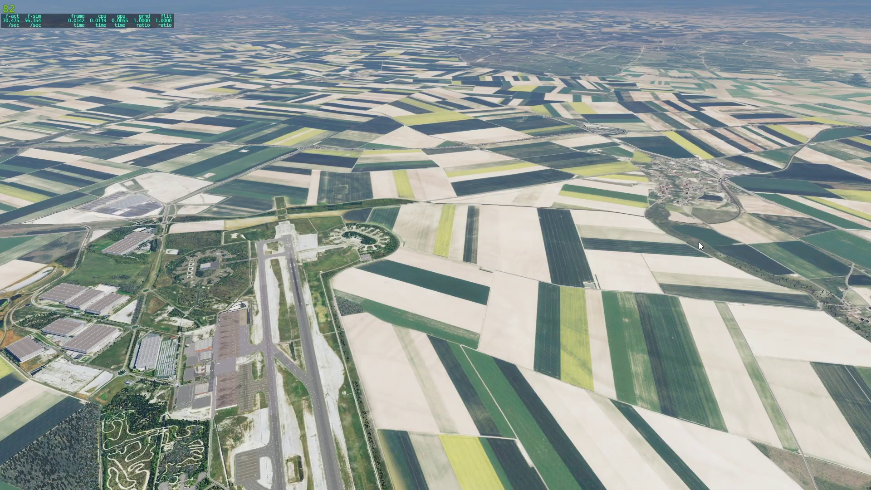